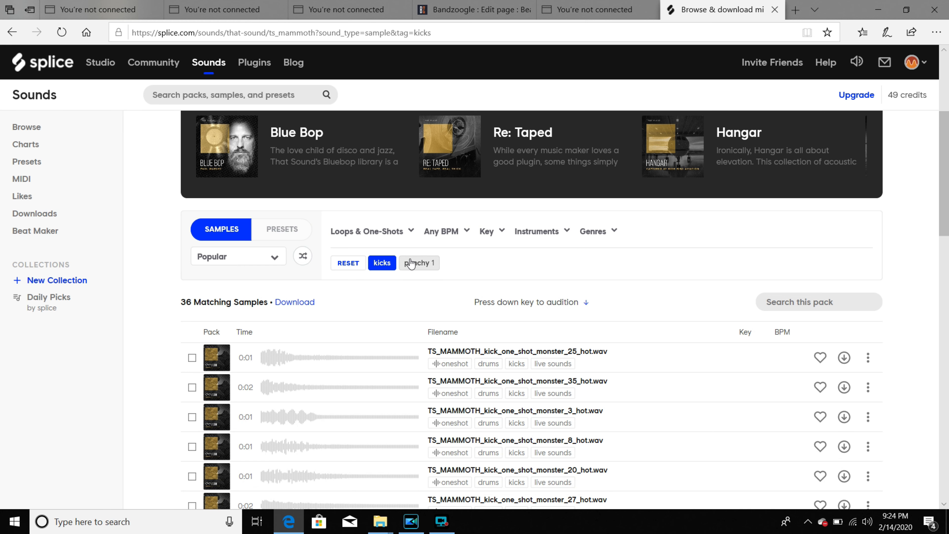
Audition the kick samples TS_MAMMOTH_kick_one_shot_monster_25_hot.wav and TS_MAMMOTH_kick_one_shot_monster_35_hot.wav in the pack's sample list
{"action": "scroll", "coordinate": [411, 263], "scroll_direction": "down", "scroll_amount": 2}
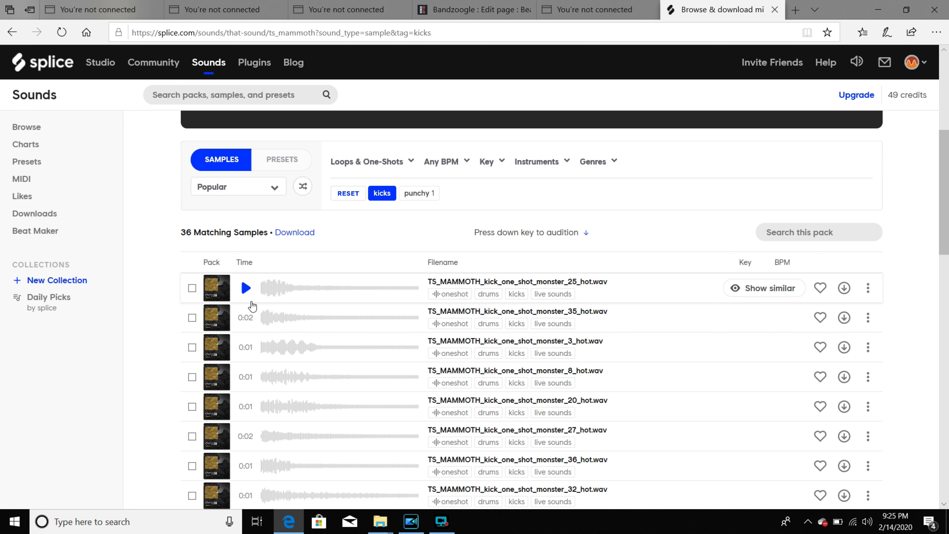
{"action": "left_click", "coordinate": [247, 289]}
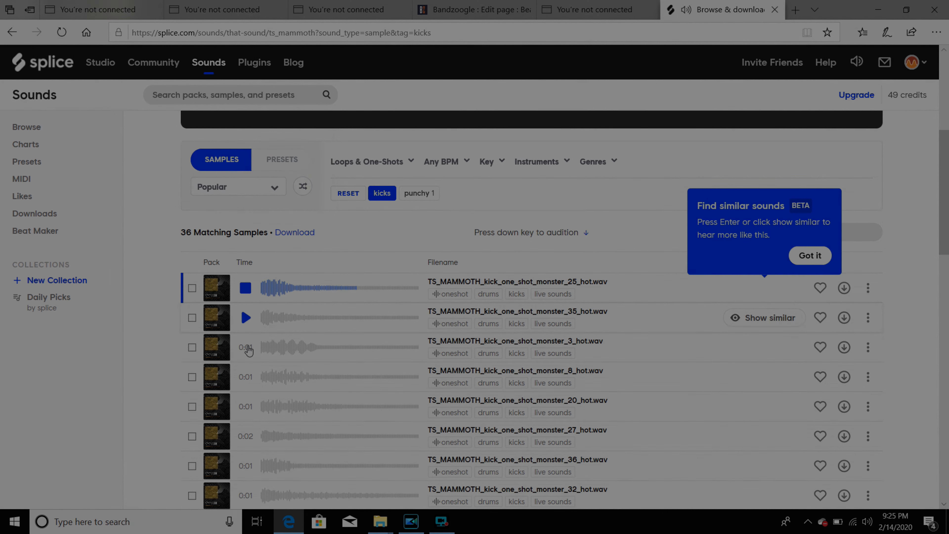
{"action": "left_click", "coordinate": [246, 318]}
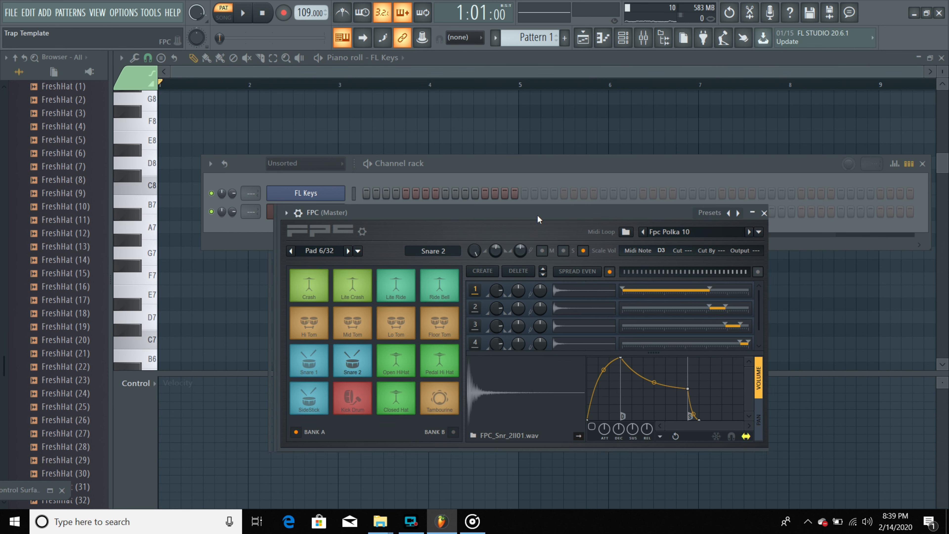
In FL Studio, move the FPC plugin window below the Channel rack so both channels are uncovered
{"action": "left_click_drag", "start_coordinate": [458, 199], "coordinate": [572, 222]}
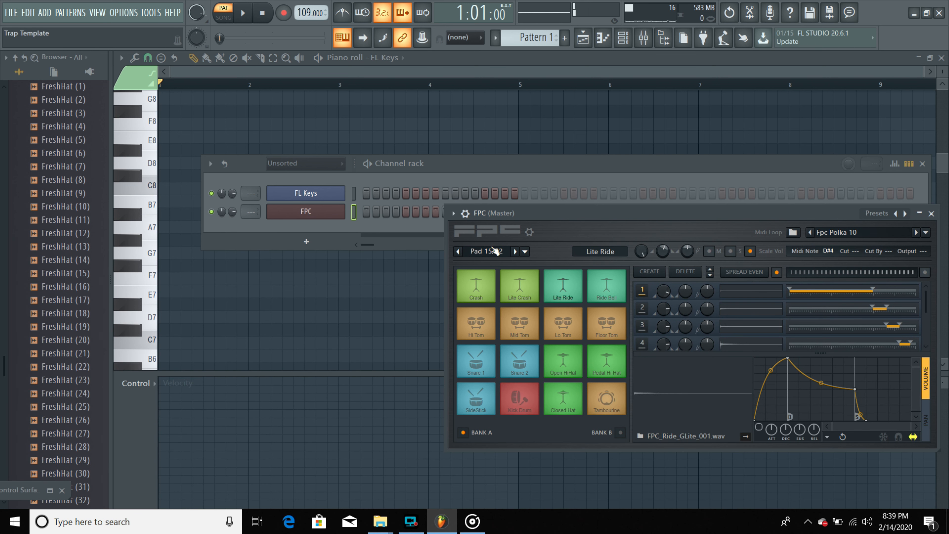
{"action": "left_click_drag", "start_coordinate": [516, 213], "coordinate": [482, 267]}
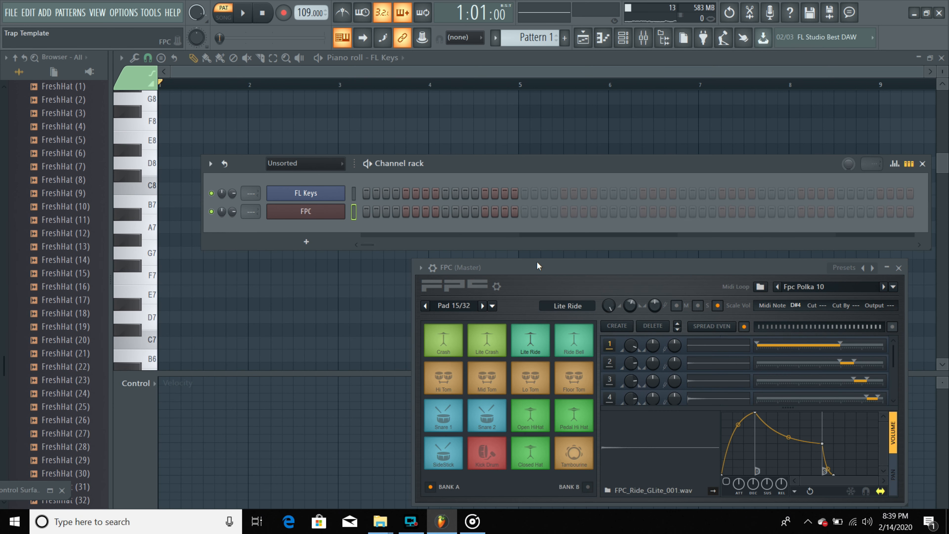
{"action": "left_click_drag", "start_coordinate": [536, 267], "coordinate": [423, 269]}
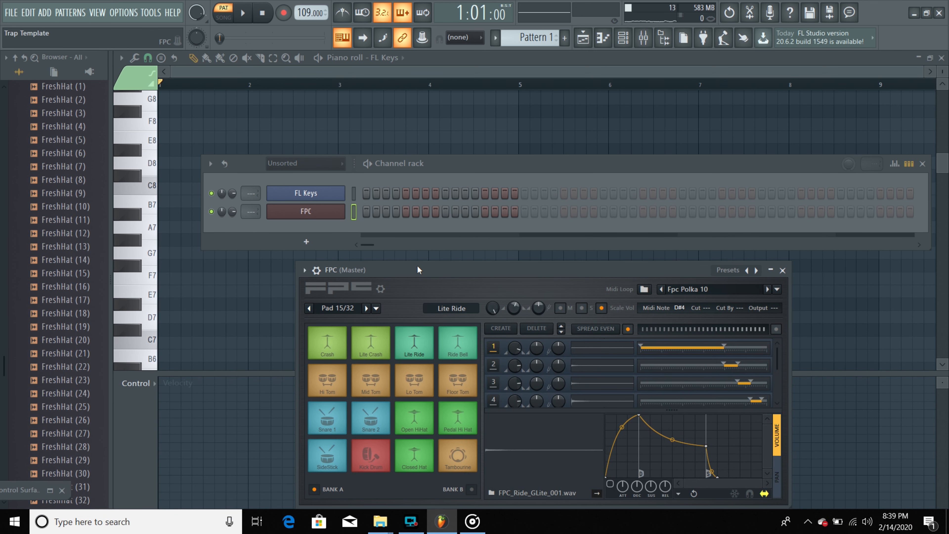
Open the FPC channel's piano roll and bring its named drum lanes into view
{"action": "left_click", "coordinate": [322, 215]}
{"action": "right_click", "coordinate": [337, 212]}
{"action": "left_click", "coordinate": [352, 212]}
{"action": "scroll", "coordinate": [241, 238], "scroll_direction": "down", "scroll_amount": 12}
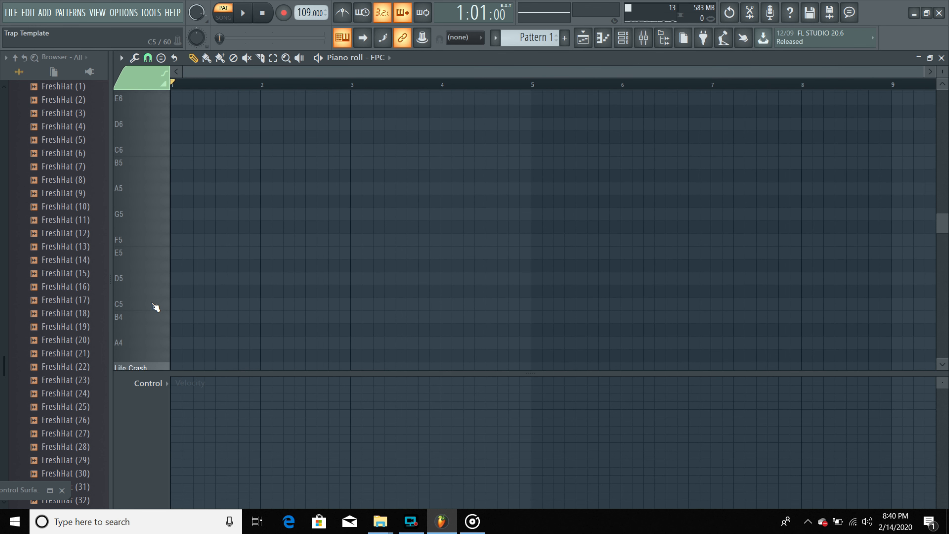
{"action": "scroll", "coordinate": [159, 310], "scroll_direction": "down", "scroll_amount": 3}
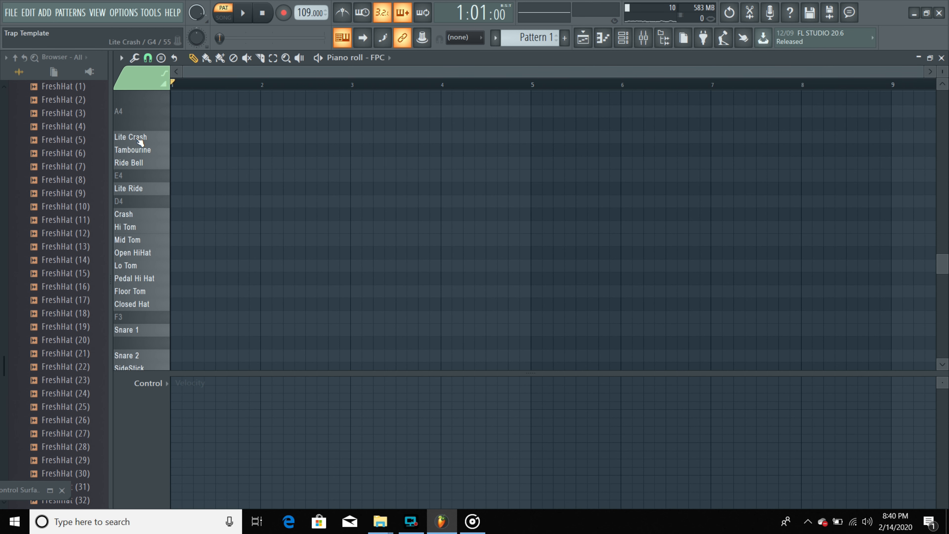
Preview several FPC drum sounds, including the Floor Tom, from the piano roll's named lanes
{"action": "left_click", "coordinate": [150, 162]}
{"action": "scroll", "coordinate": [145, 184], "scroll_direction": "down", "scroll_amount": 1}
{"action": "left_click", "coordinate": [131, 214]}
{"action": "left_click", "coordinate": [131, 291]}
{"action": "left_click", "coordinate": [132, 317]}
{"action": "left_click", "coordinate": [131, 342]}
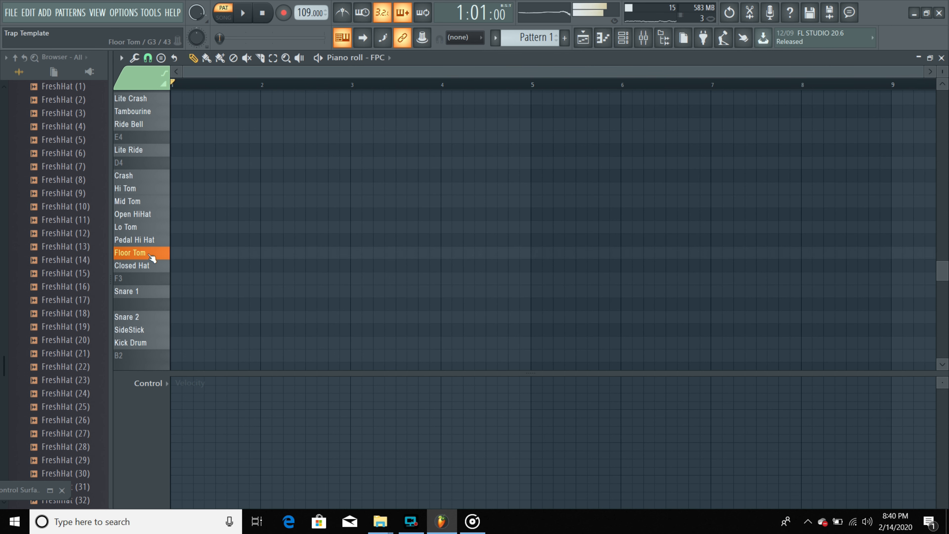
{"action": "scroll", "coordinate": [288, 271], "scroll_direction": "up", "scroll_amount": 4}
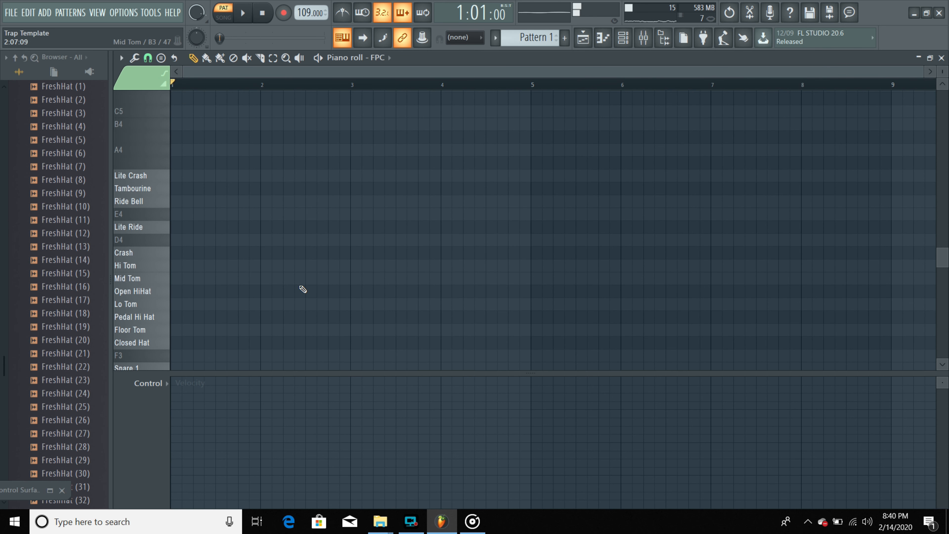
{"action": "scroll", "coordinate": [165, 305], "scroll_direction": "down", "scroll_amount": 3}
{"action": "scroll", "coordinate": [168, 309], "scroll_direction": "down", "scroll_amount": 1}
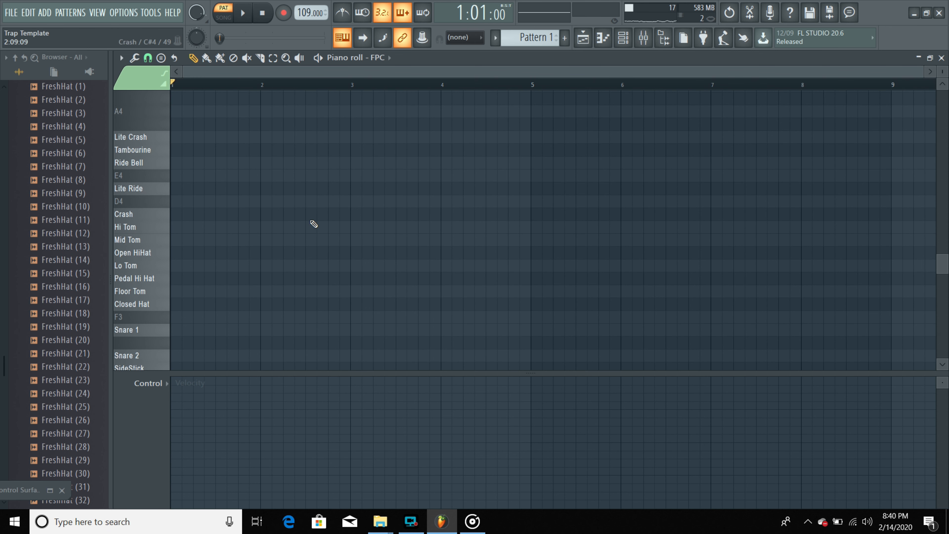
{"action": "scroll", "coordinate": [133, 236], "scroll_direction": "down", "scroll_amount": 2}
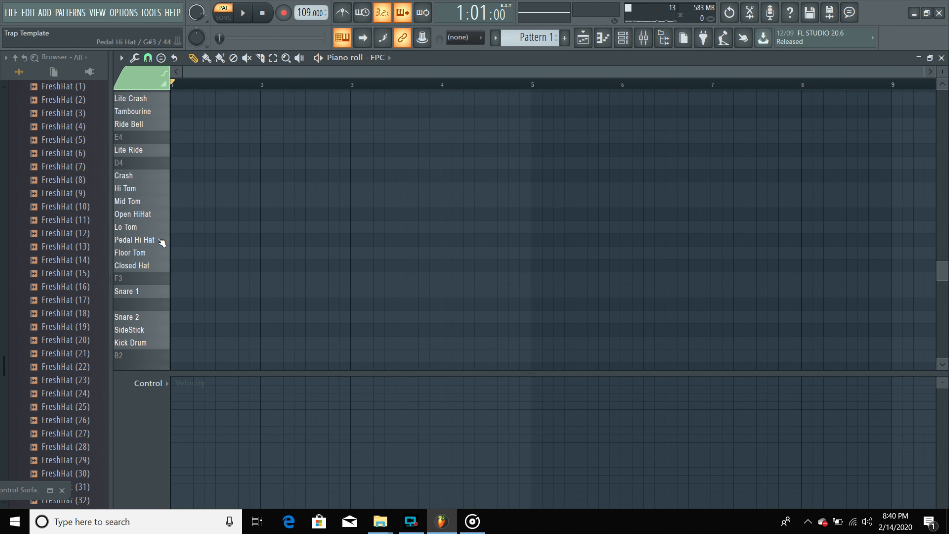
Place Mid Tom, Lo Tom, Floor Tom and Mid Tom notes one beat apart in bar 1, and play the pattern
{"action": "left_click", "coordinate": [176, 202]}
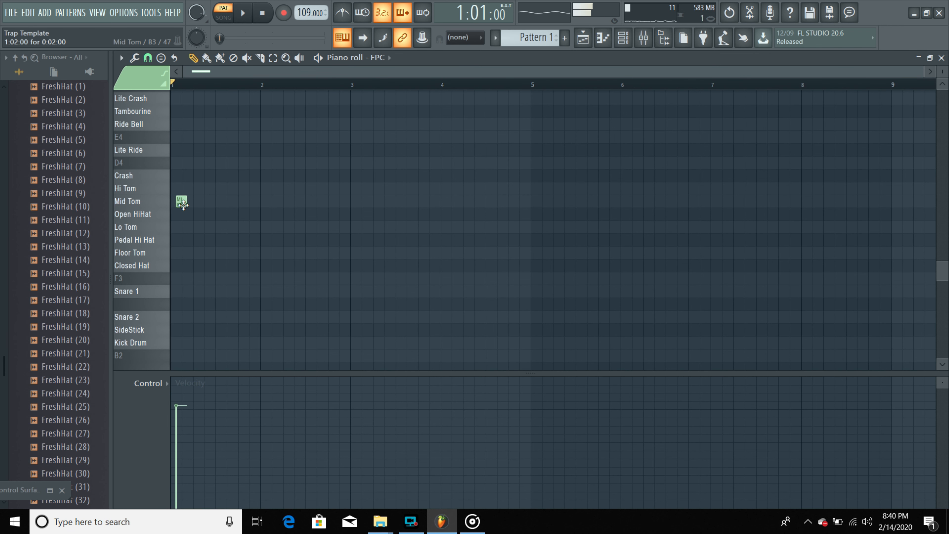
{"action": "left_click", "coordinate": [197, 227]}
{"action": "left_click", "coordinate": [220, 253]}
{"action": "left_click", "coordinate": [247, 202]}
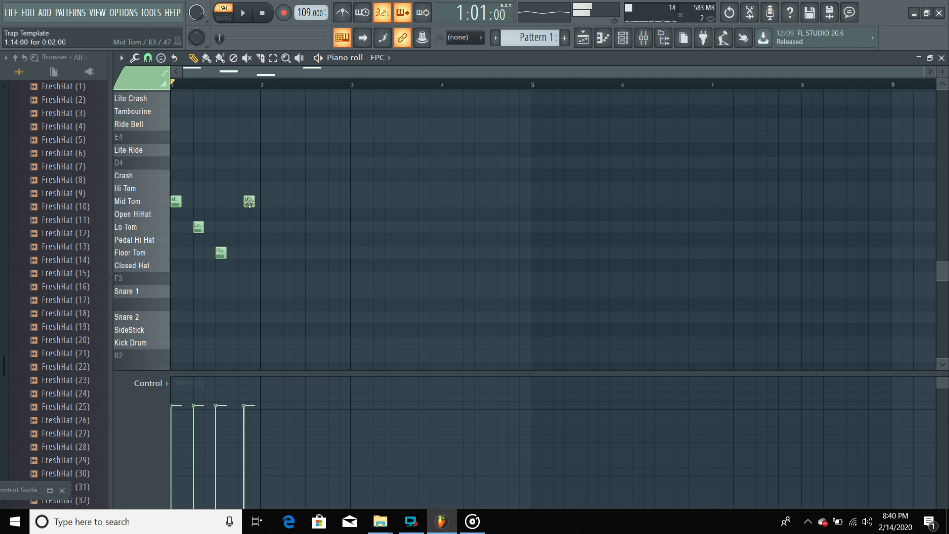
{"action": "left_click_drag", "start_coordinate": [247, 202], "coordinate": [242, 202]}
{"action": "key", "text": "space"}
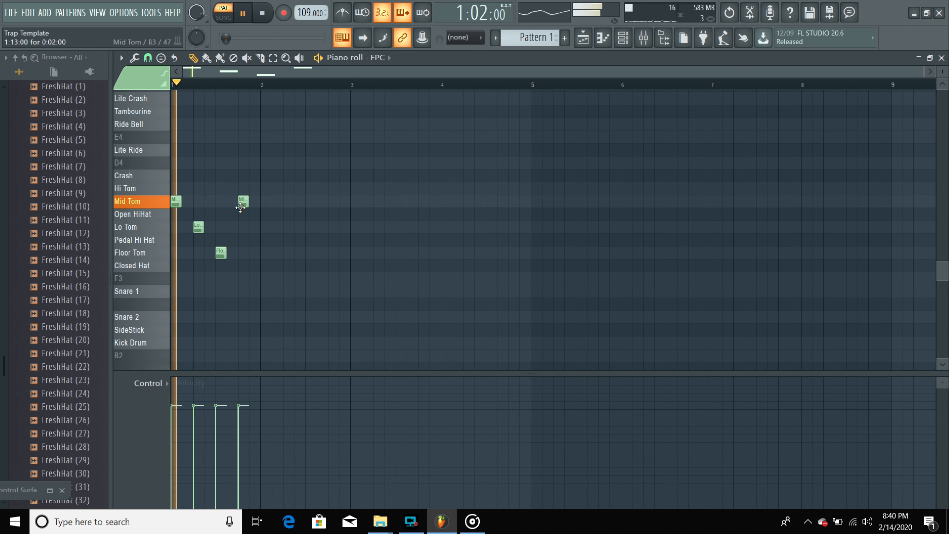
Delete the four tom notes from bar 1 and stop playback
{"action": "right_click", "coordinate": [243, 202]}
{"action": "right_click", "coordinate": [221, 253]}
{"action": "right_click", "coordinate": [198, 227]}
{"action": "right_click", "coordinate": [176, 201]}
{"action": "key", "text": "space"}
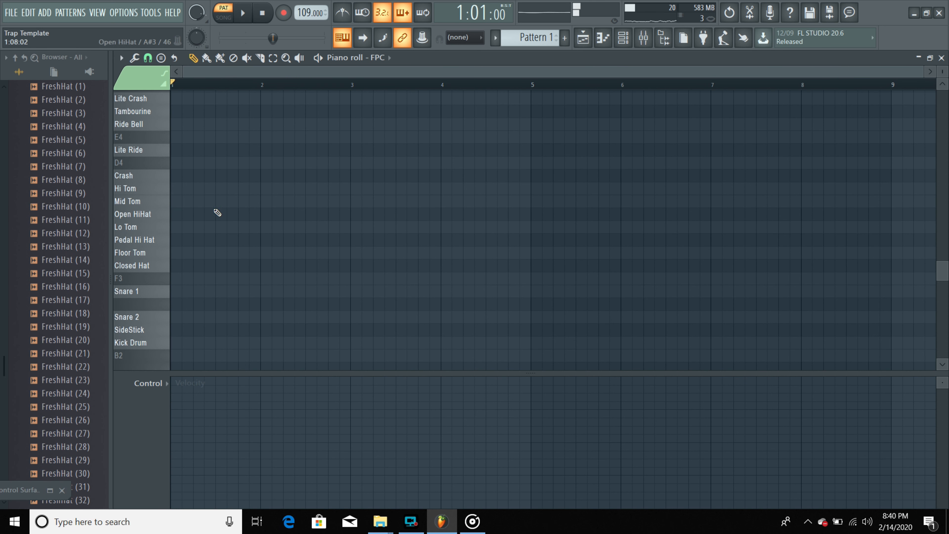
{"action": "scroll", "coordinate": [430, 305], "scroll_direction": "up", "scroll_amount": 3}
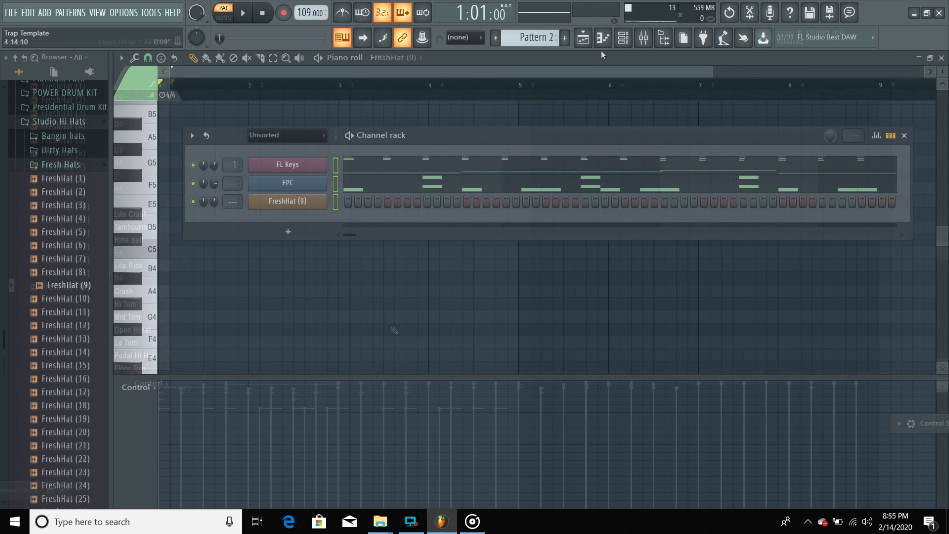
Preview the FreshHat (15), (11), (6) and (3) samples in the Fresh Hats folder, and view the channel-loading options for FreshHat (3)
{"action": "left_click", "coordinate": [623, 39]}
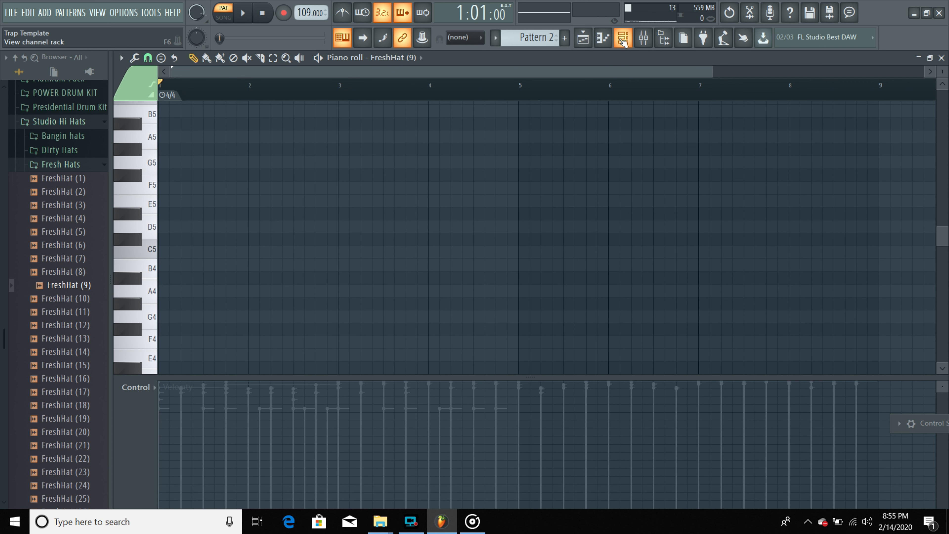
{"action": "left_click", "coordinate": [623, 40]}
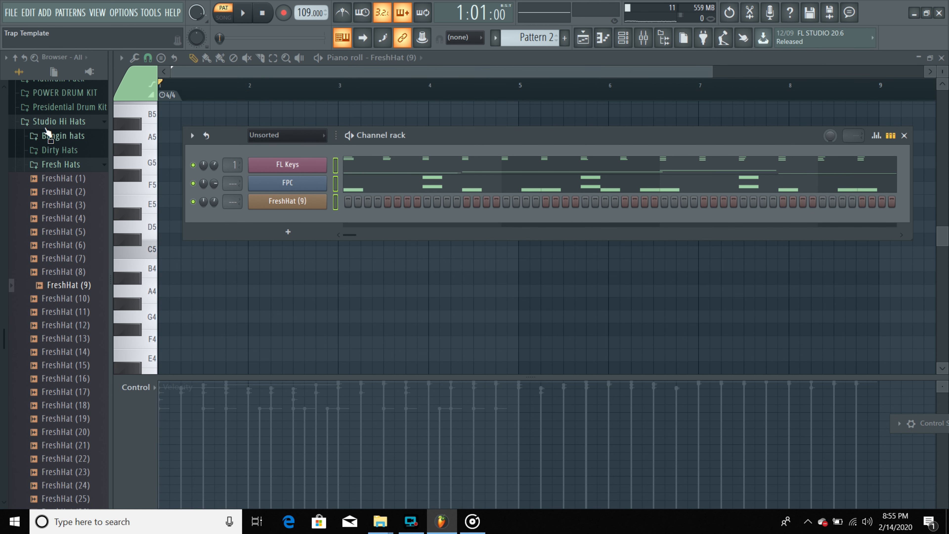
{"action": "left_click", "coordinate": [64, 368]}
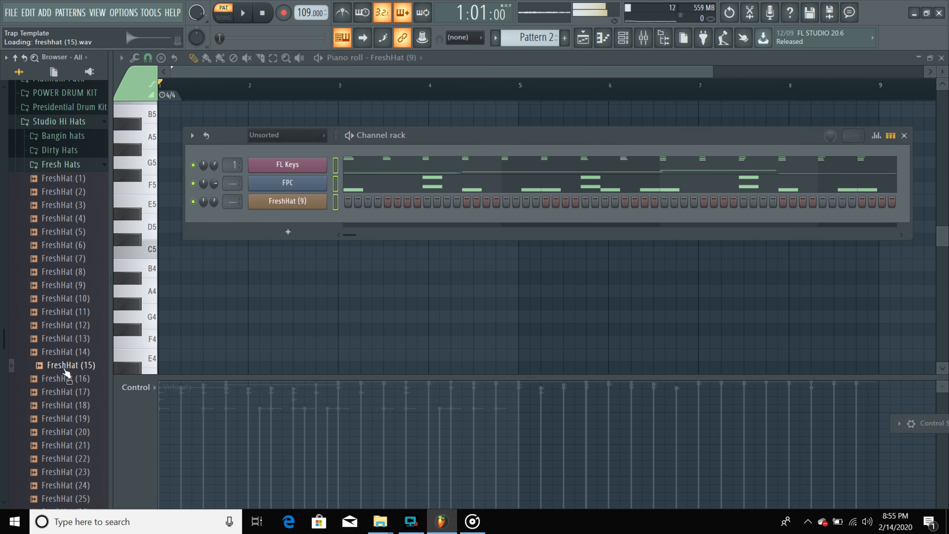
{"action": "left_click", "coordinate": [66, 312]}
{"action": "left_click", "coordinate": [63, 245]}
{"action": "mouse_move", "coordinate": [63, 205]}
{"action": "left_mouse_down"}
{"action": "mouse_move", "coordinate": [286, 209]}
{"action": "mouse_move", "coordinate": [71, 221]}
{"action": "left_mouse_up"}
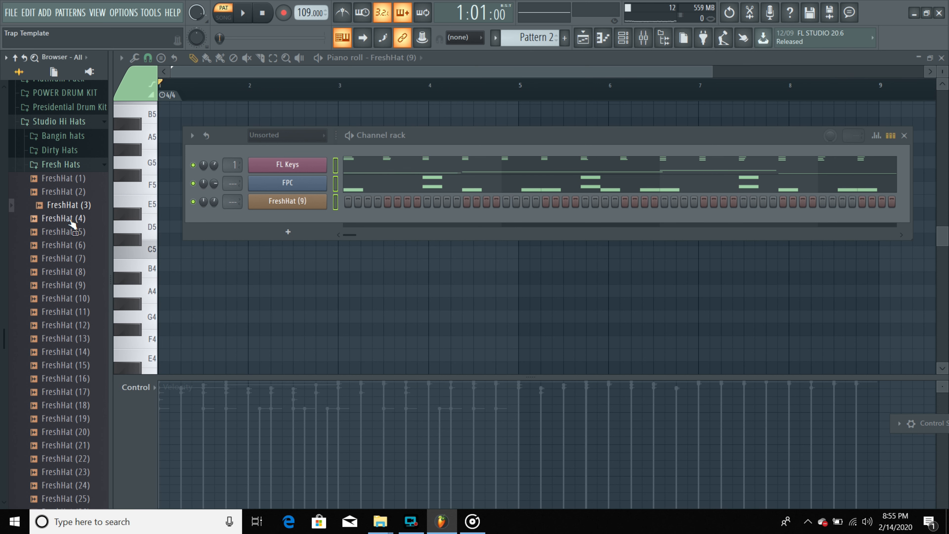
{"action": "right_click", "coordinate": [70, 213]}
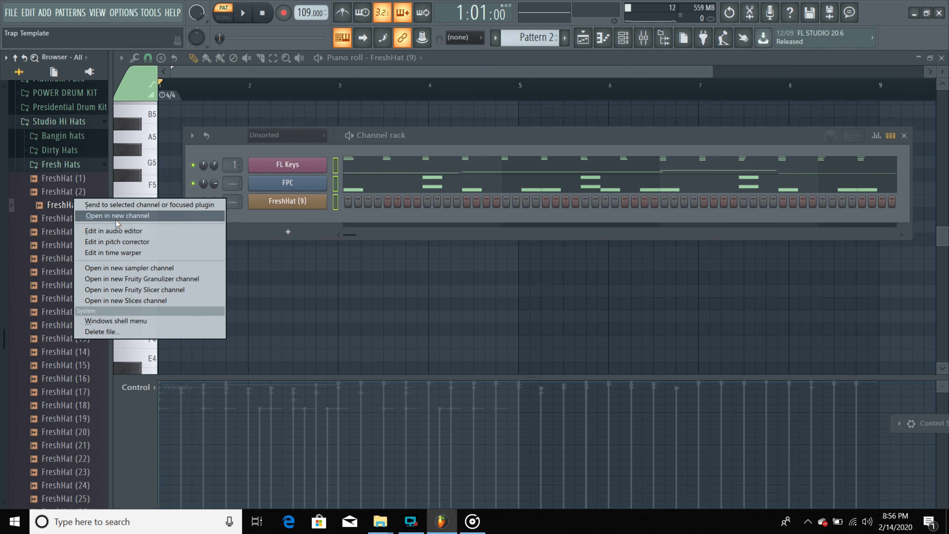
{"action": "left_click", "coordinate": [301, 225]}
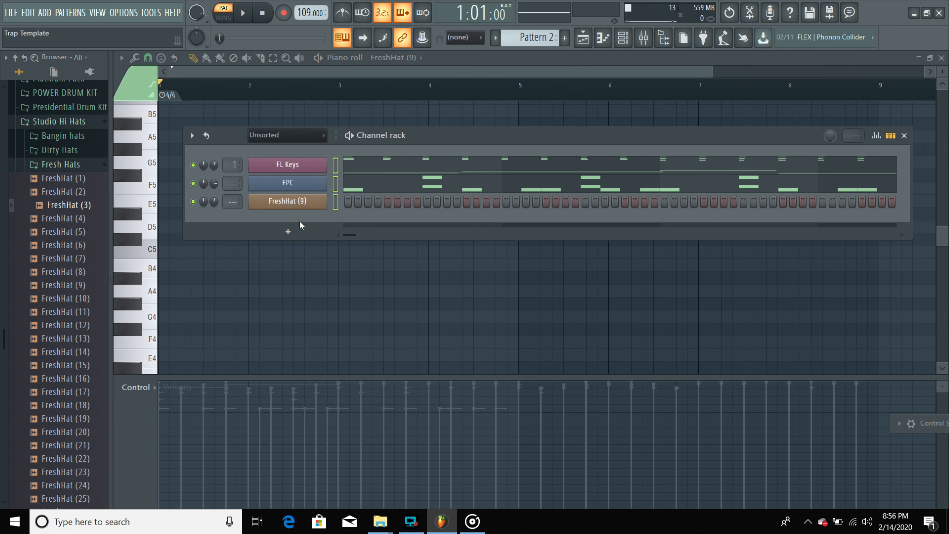
Fill the FreshHat (9) channel with a hit on every 2 steps in Pattern 2
{"action": "right_click", "coordinate": [295, 207]}
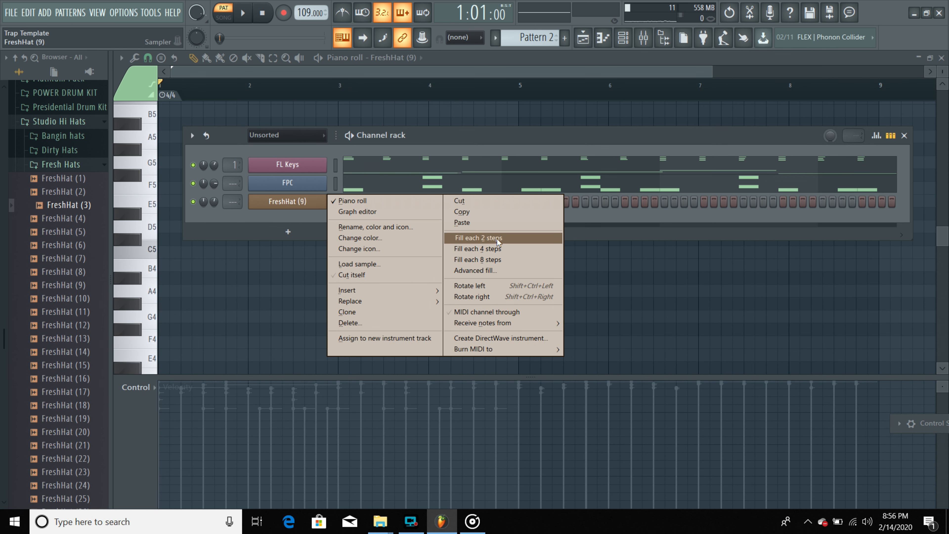
{"action": "left_click", "coordinate": [488, 240]}
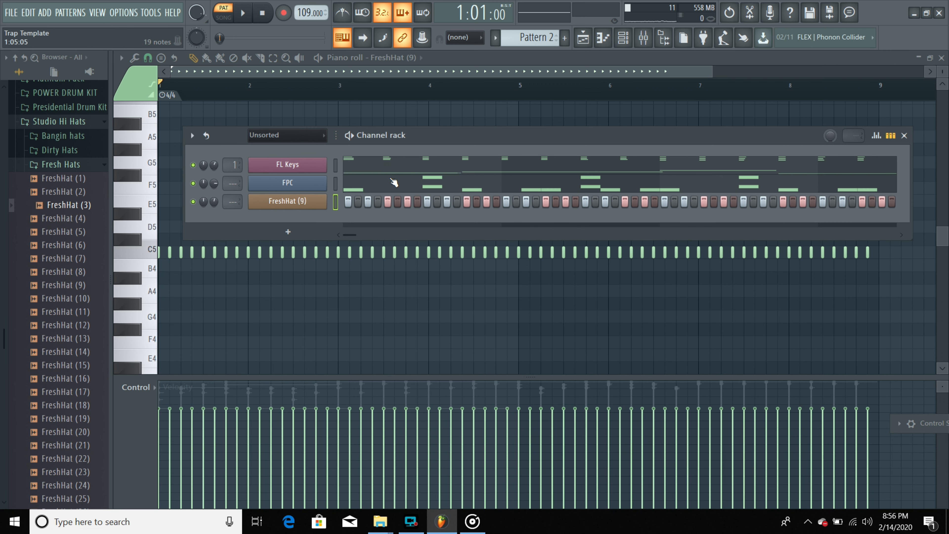
Open the FL Keys piano roll, examine its chord and bass notes, and play back Pattern 2
{"action": "left_click", "coordinate": [478, 167]}
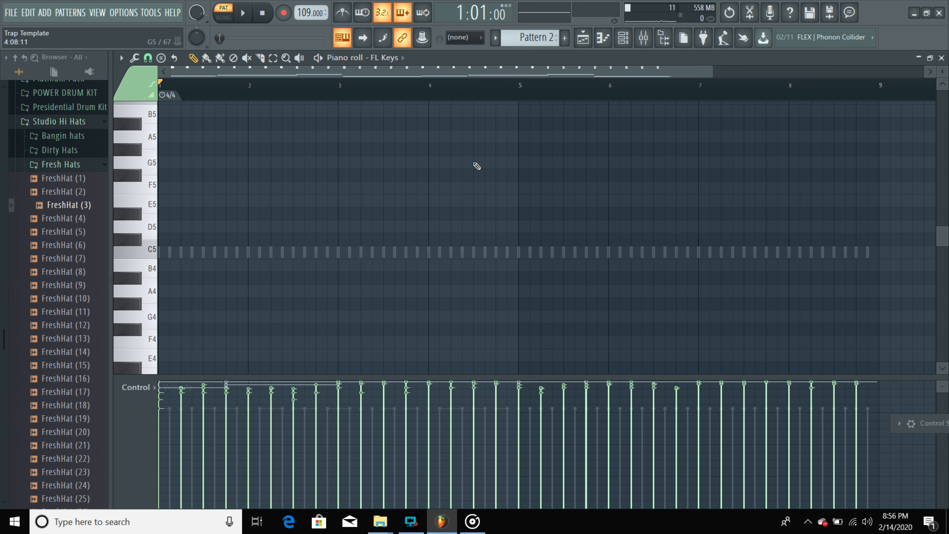
{"action": "scroll", "coordinate": [942, 123], "scroll_direction": "up", "scroll_amount": 6}
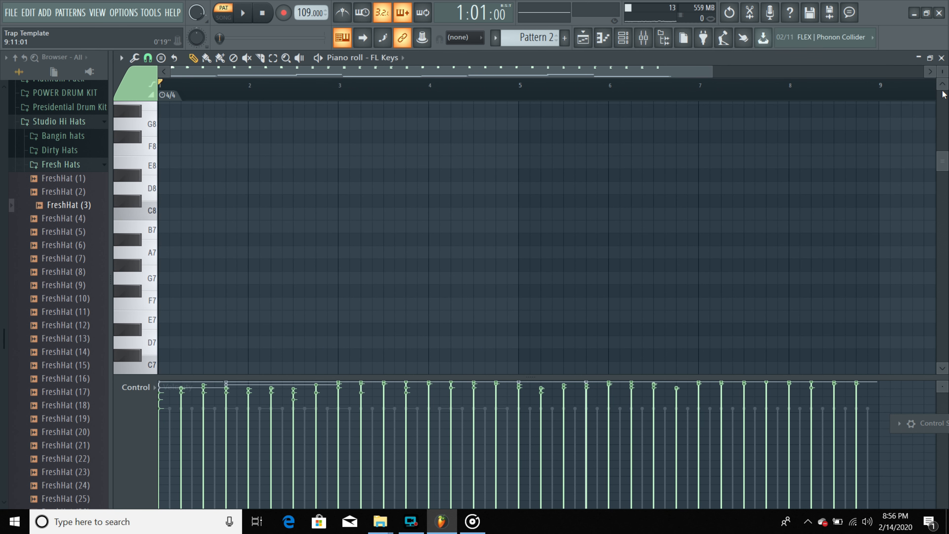
{"action": "left_click_drag", "start_coordinate": [943, 72], "coordinate": [943, 78]}
{"action": "scroll", "coordinate": [922, 231], "scroll_direction": "down", "scroll_amount": 10}
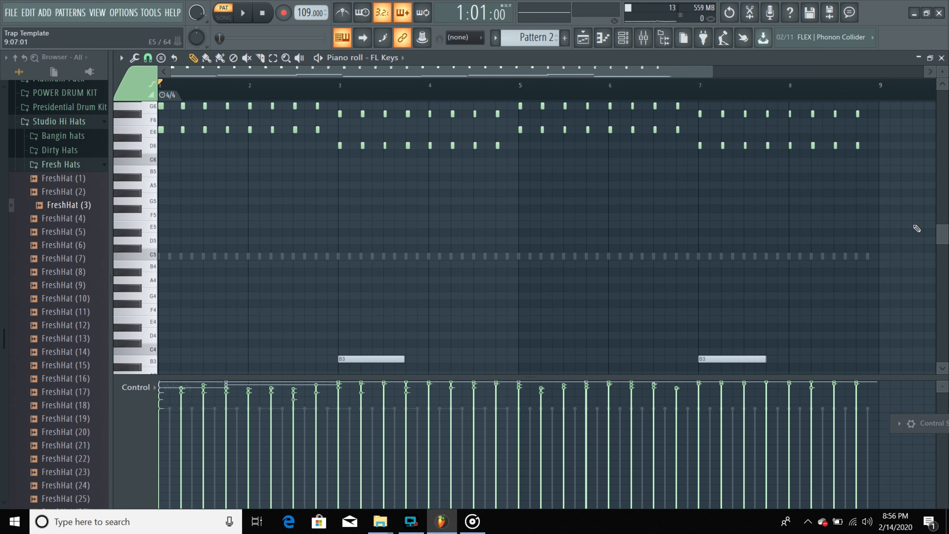
{"action": "key", "text": "space"}
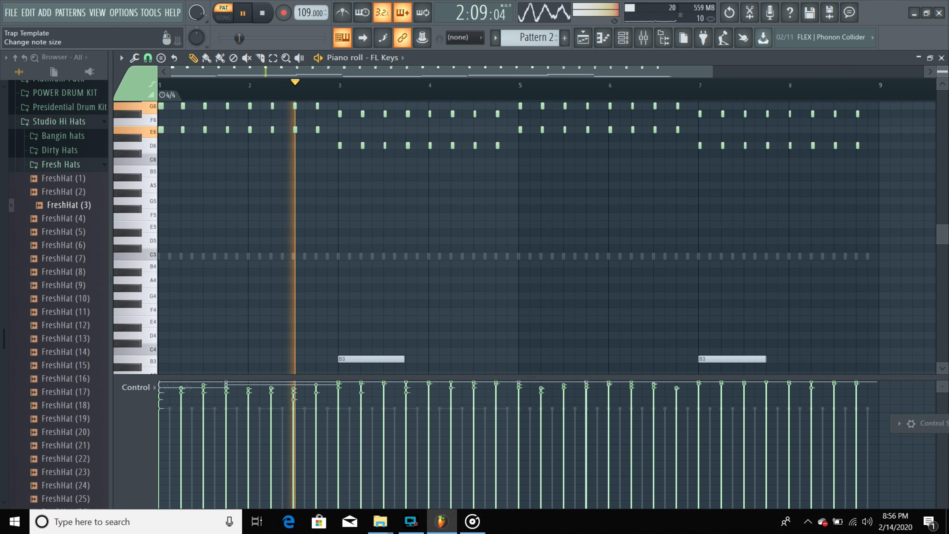
{"action": "scroll", "coordinate": [945, 86], "scroll_direction": "down", "scroll_amount": 5}
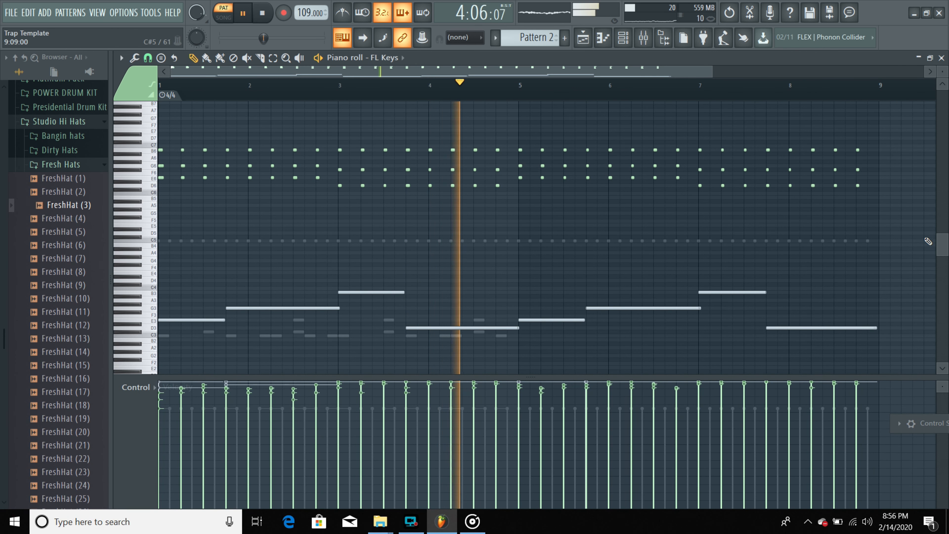
{"action": "scroll", "coordinate": [846, 224], "scroll_direction": "up", "scroll_amount": 2}
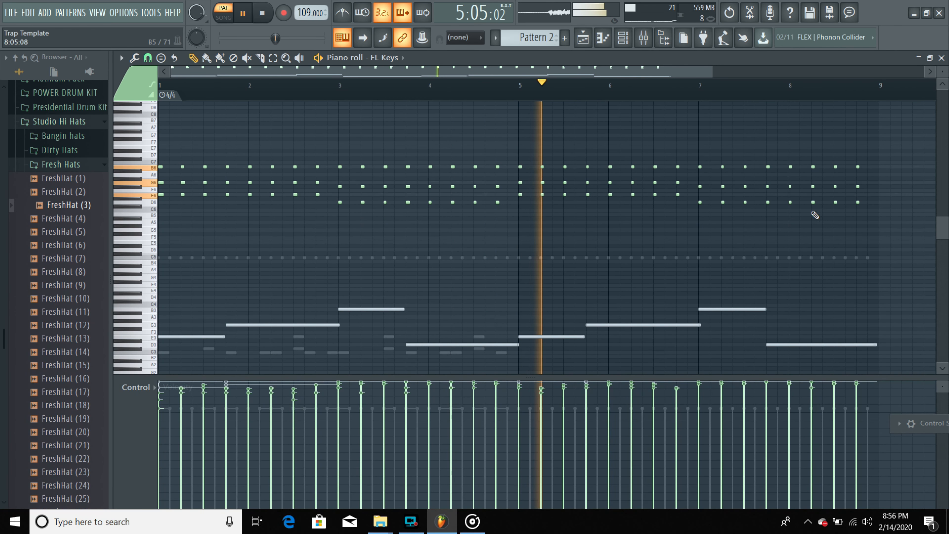
{"action": "key", "text": "space"}
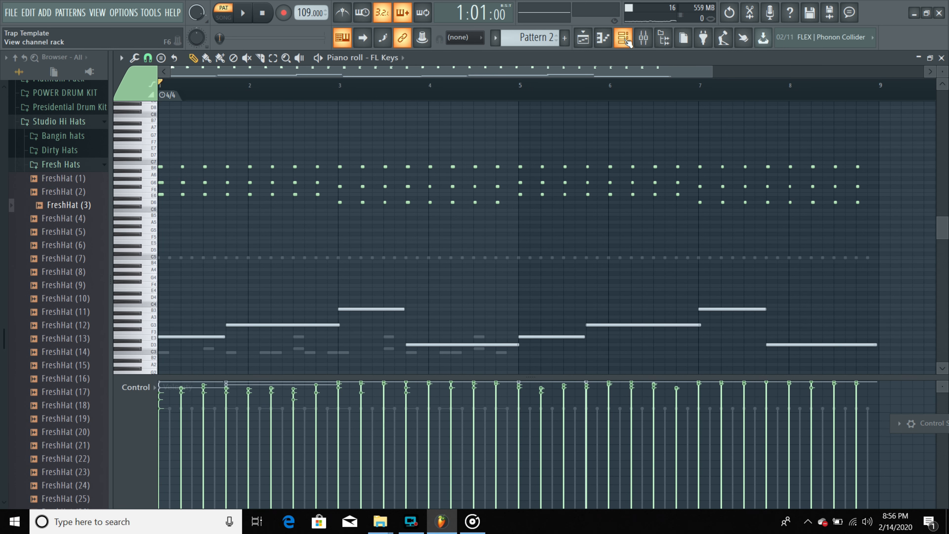
Show the Channel rack again, reposition it, and look over the step-fill options for FreshHat (9) without applying one
{"action": "left_click", "coordinate": [628, 41]}
{"action": "left_click_drag", "start_coordinate": [469, 132], "coordinate": [476, 172]}
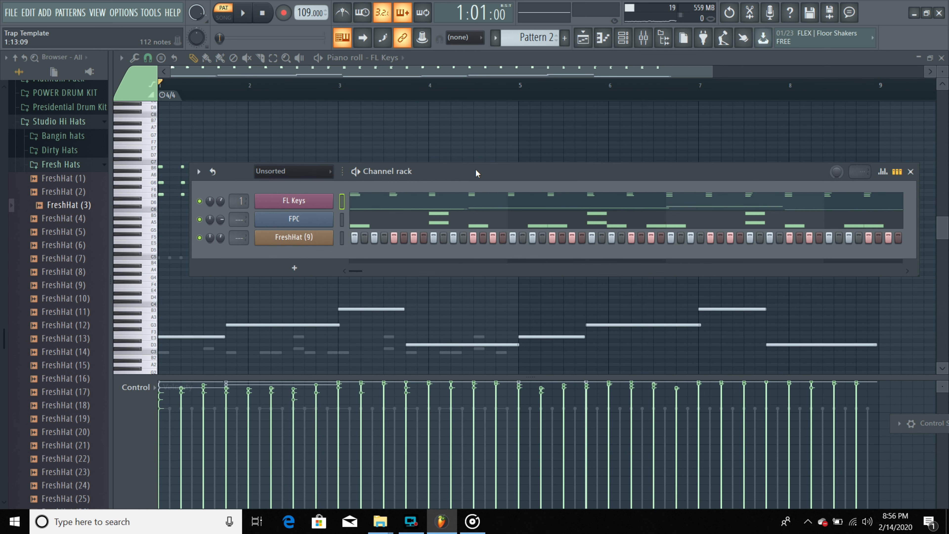
{"action": "right_click", "coordinate": [266, 236]}
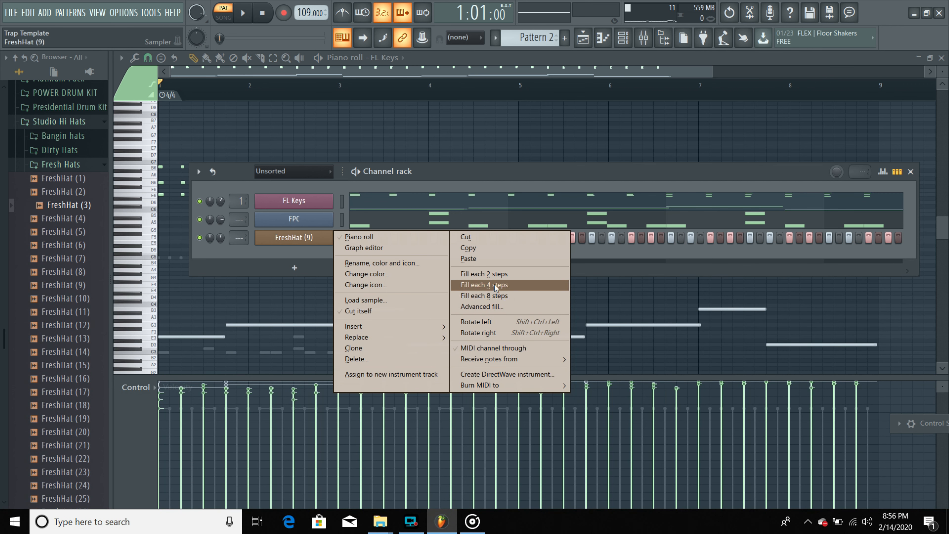
{"action": "left_click", "coordinate": [434, 171]}
{"action": "left_click_drag", "start_coordinate": [434, 170], "coordinate": [415, 176]}
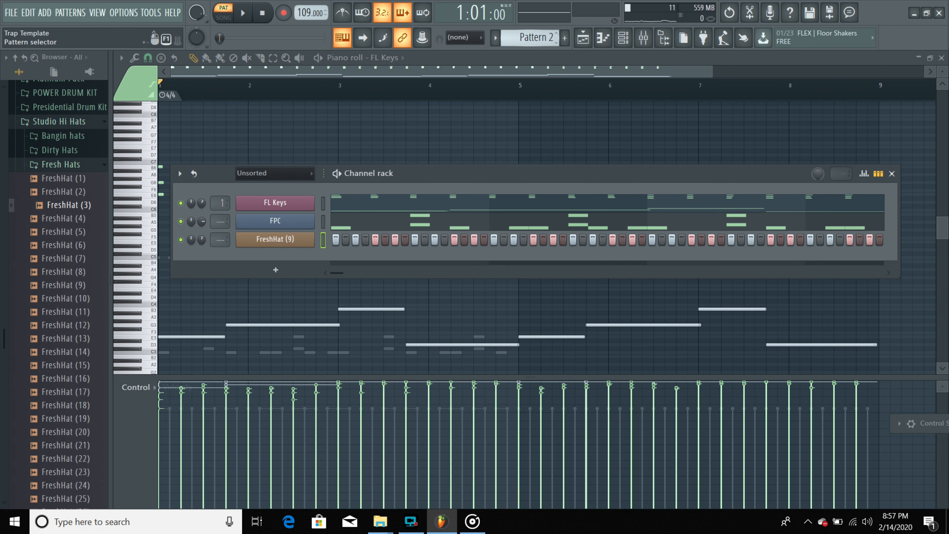
Switch to Pattern 1 and back to Pattern 2 to compare their channel contents
{"action": "scroll", "coordinate": [535, 41], "scroll_direction": "up", "scroll_amount": 1}
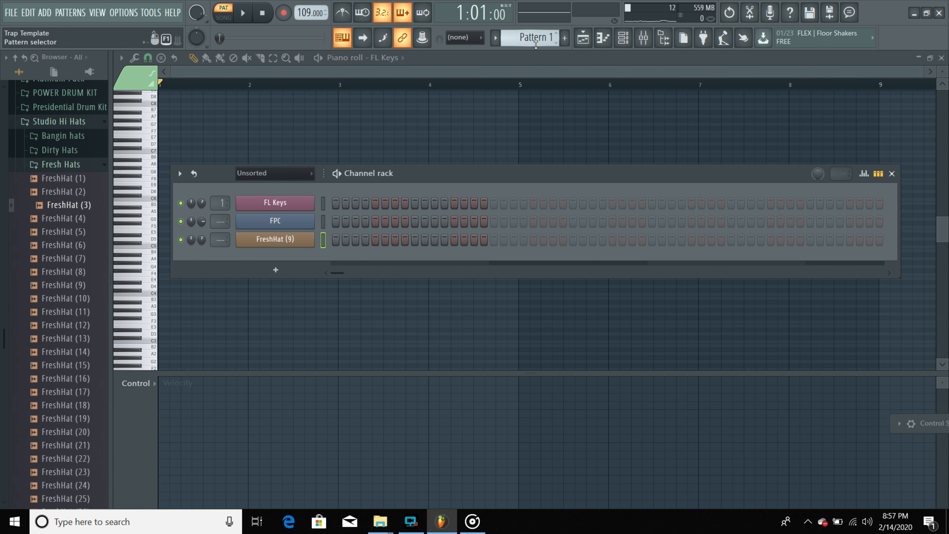
{"action": "scroll", "coordinate": [533, 43], "scroll_direction": "down", "scroll_amount": 1}
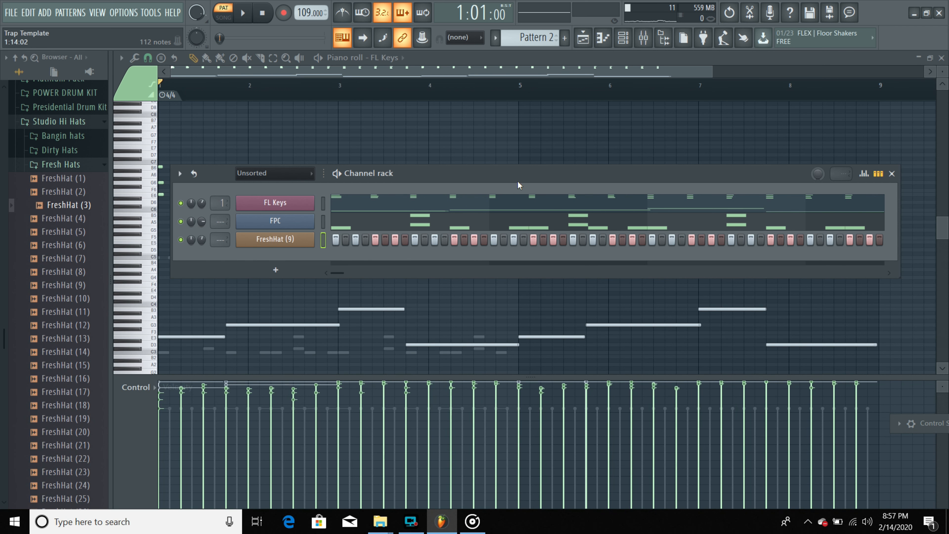
{"action": "left_click_drag", "start_coordinate": [548, 37], "coordinate": [509, 39]}
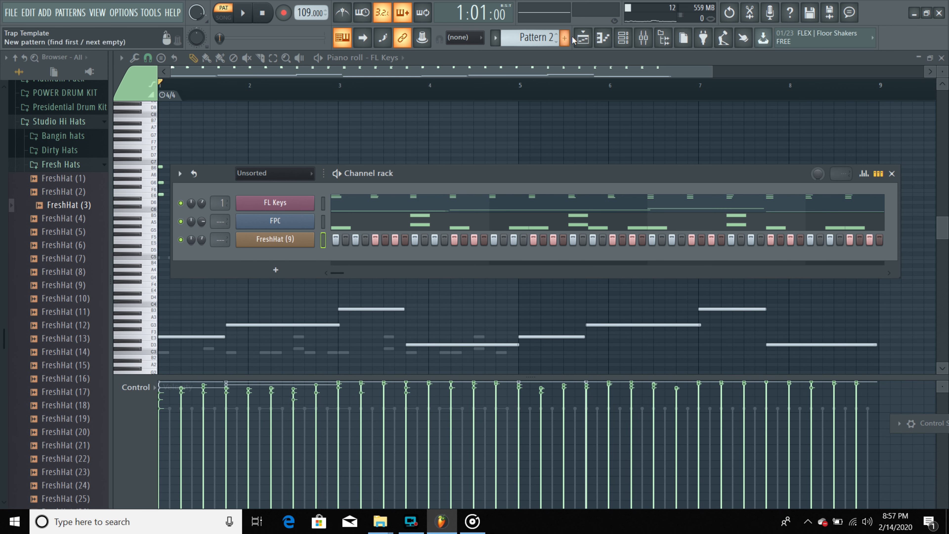
Open the Playlist and place Pattern 2 at bar 1 on the Kick 1 track
{"action": "left_click", "coordinate": [583, 37]}
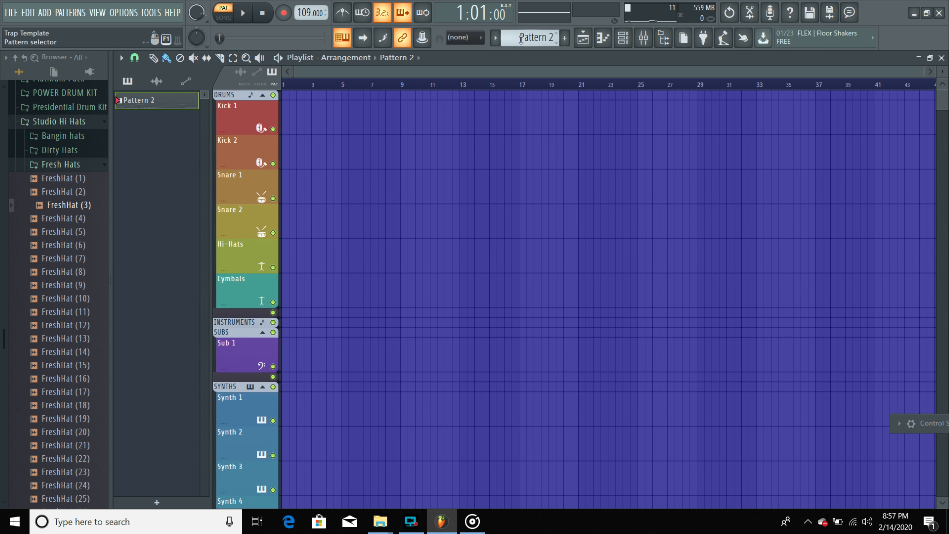
{"action": "scroll", "coordinate": [521, 39], "scroll_direction": "down", "scroll_amount": 1}
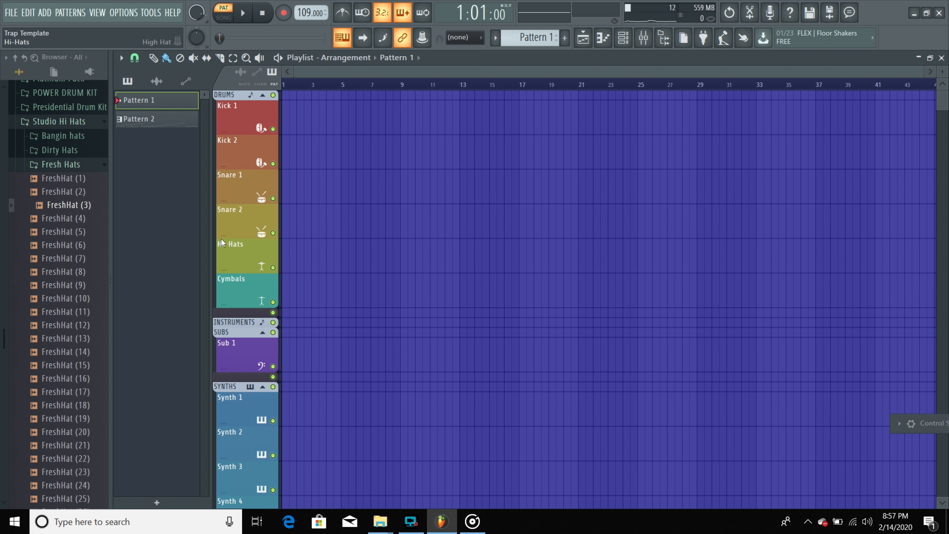
{"action": "left_click_drag", "start_coordinate": [182, 122], "coordinate": [308, 126]}
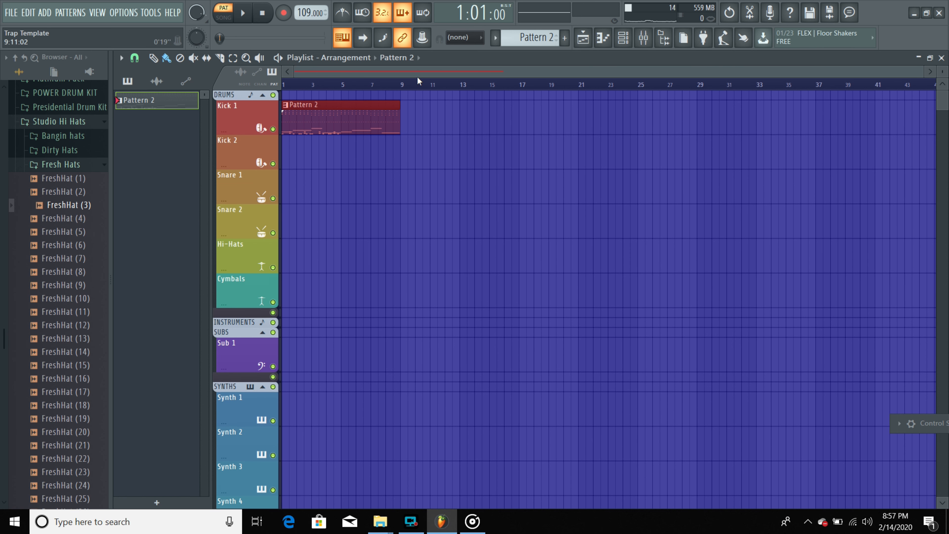
Split Pattern 2 by channel and place FL Keys, FPC and FreshHat (9) at bar 1 on the Snare 1, Snare 2 and Hi-Hats tracks
{"action": "left_click", "coordinate": [496, 39]}
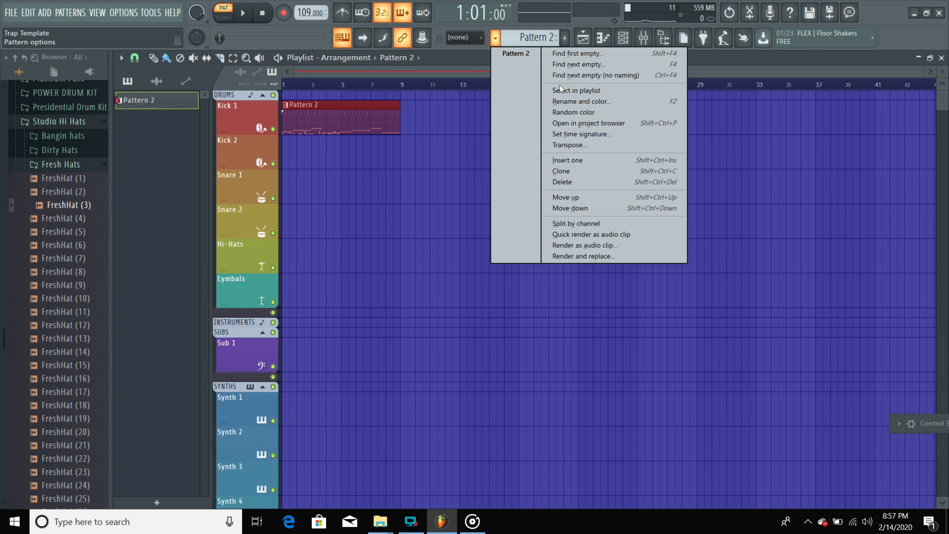
{"action": "left_click", "coordinate": [599, 225]}
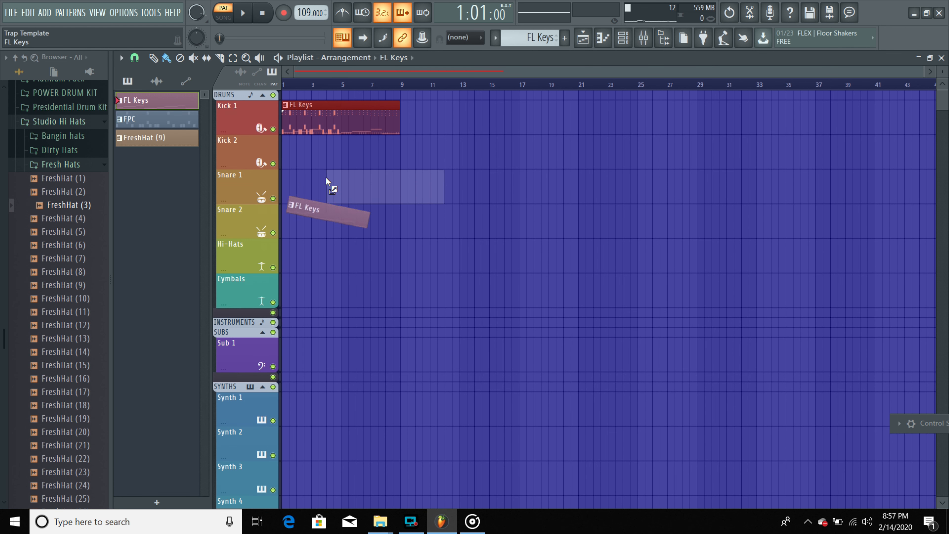
{"action": "left_click_drag", "start_coordinate": [327, 182], "coordinate": [321, 181]}
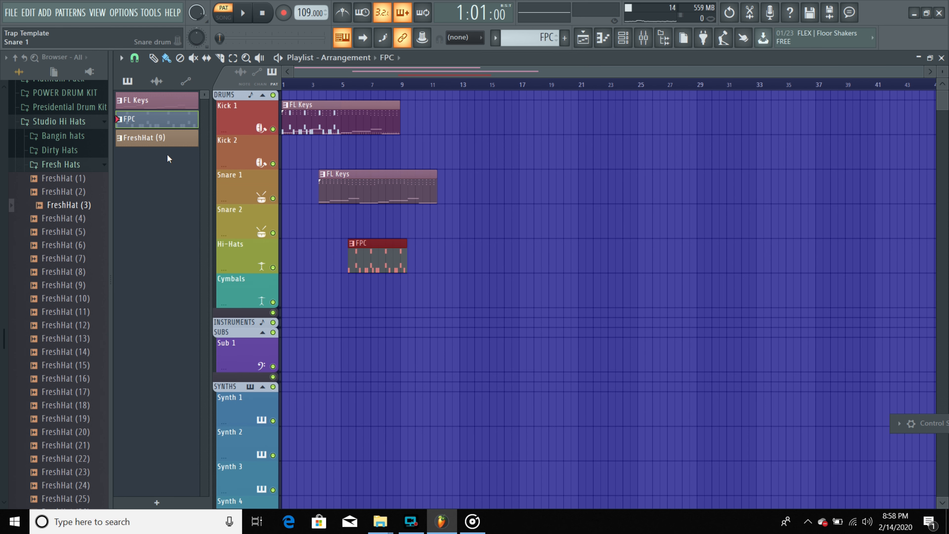
{"action": "left_click_drag", "start_coordinate": [191, 167], "coordinate": [406, 293]}
{"action": "left_click_drag", "start_coordinate": [359, 244], "coordinate": [293, 210]}
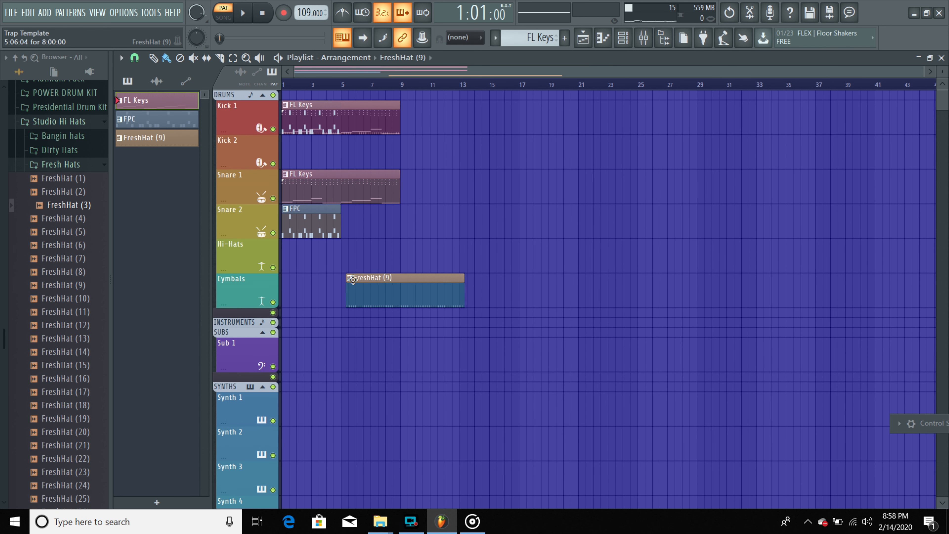
{"action": "left_click_drag", "start_coordinate": [366, 288], "coordinate": [285, 235]}
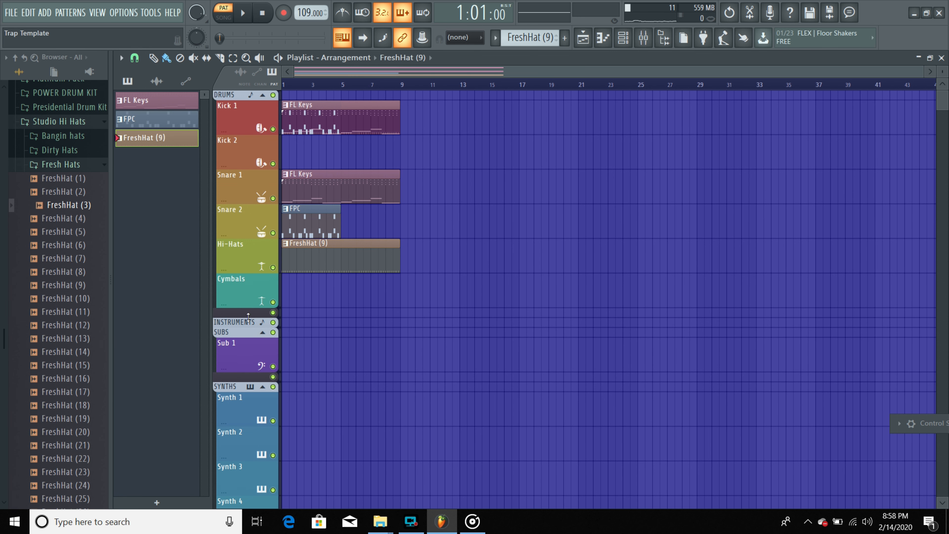
Review the channels' mixer assignments in the Channel rack and look through Mixer tracks such as Hi-Hats, Bass 1, Synth 1, Strings and Kick 2
{"action": "left_click", "coordinate": [622, 40]}
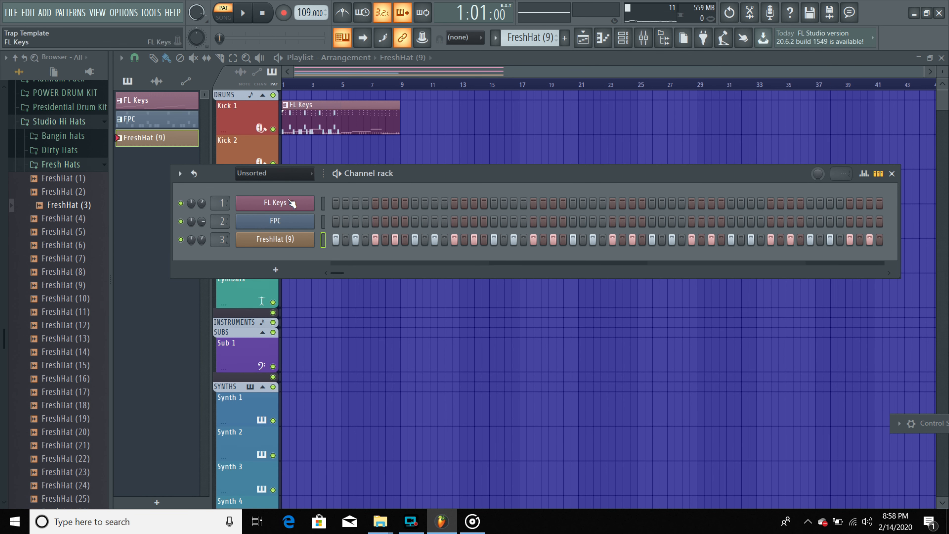
{"action": "left_click_drag", "start_coordinate": [376, 182], "coordinate": [570, 174]}
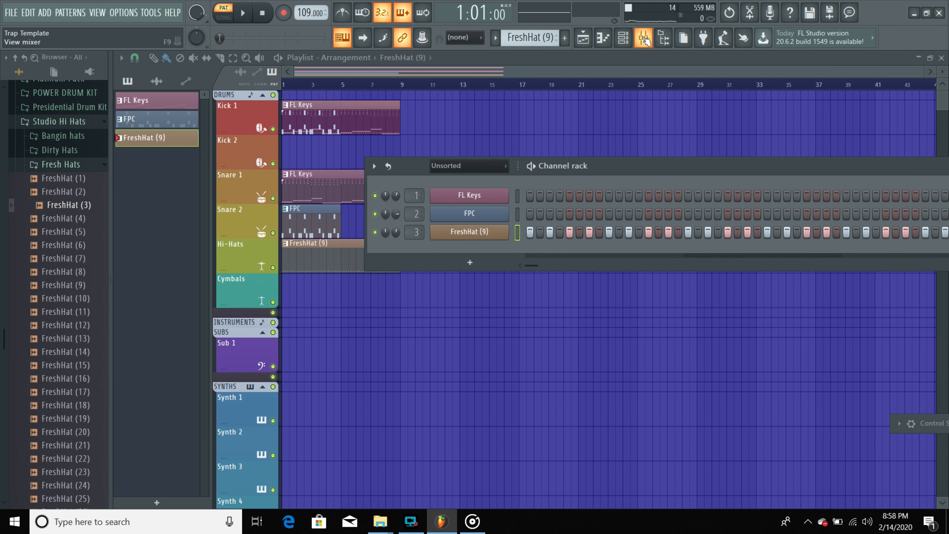
{"action": "left_click", "coordinate": [644, 39]}
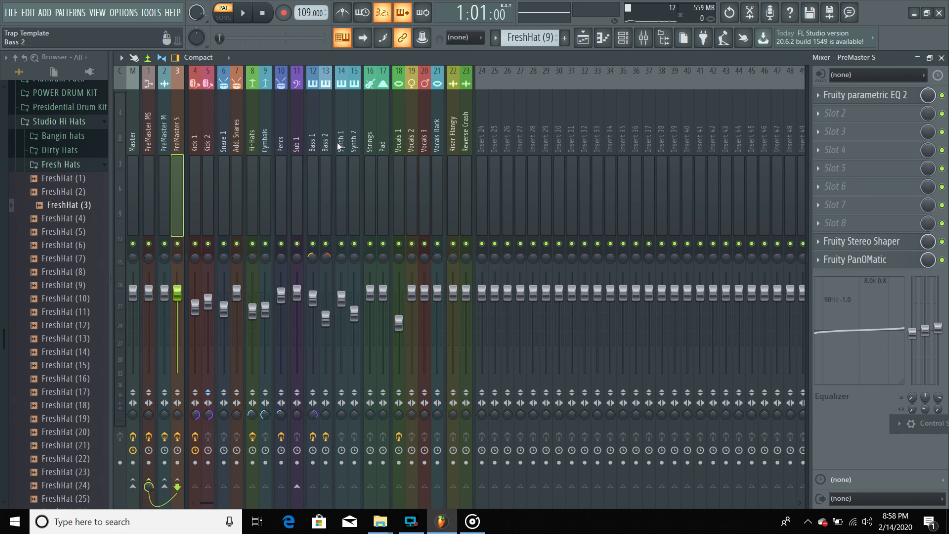
{"action": "left_click", "coordinate": [325, 150]}
{"action": "left_click", "coordinate": [253, 140]}
{"action": "left_click", "coordinate": [313, 140]}
{"action": "left_click", "coordinate": [370, 141]}
{"action": "left_click", "coordinate": [341, 142]}
{"action": "left_click", "coordinate": [252, 142]}
{"action": "left_click", "coordinate": [209, 149]}
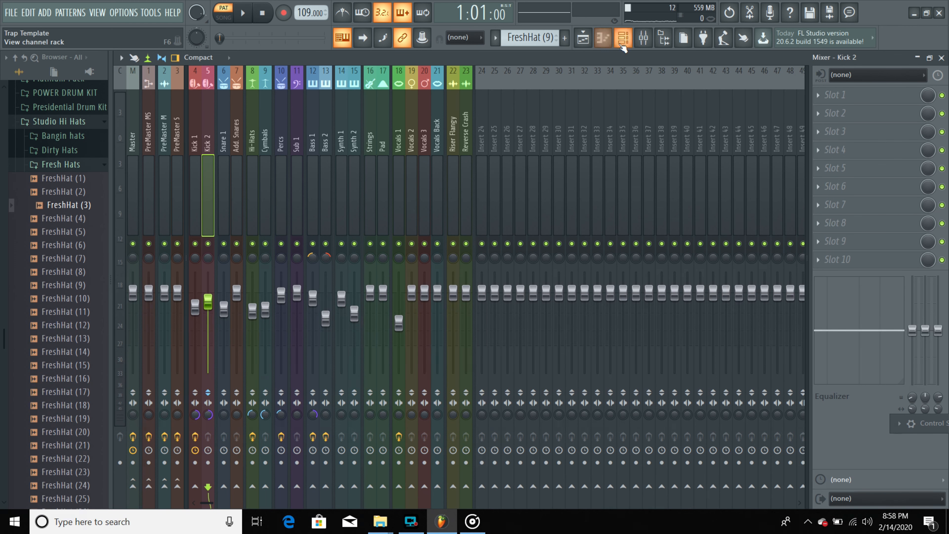
Return to the Playlist and delete all the FL Keys, FPC and FreshHat (9) clips from its tracks
{"action": "left_click", "coordinate": [623, 38]}
{"action": "left_click", "coordinate": [589, 44]}
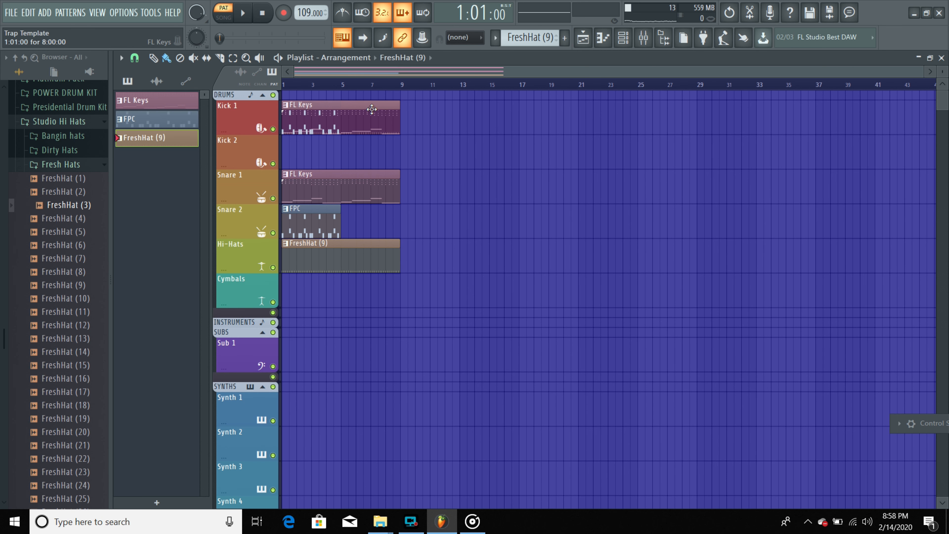
{"action": "left_click_drag", "start_coordinate": [310, 257], "coordinate": [302, 135]}
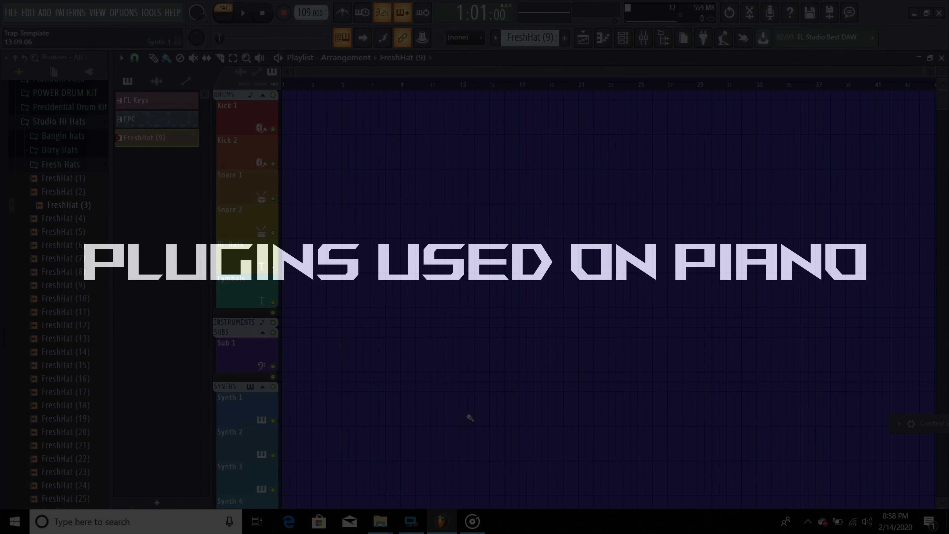
{"action": "left_click", "coordinate": [411, 521]}
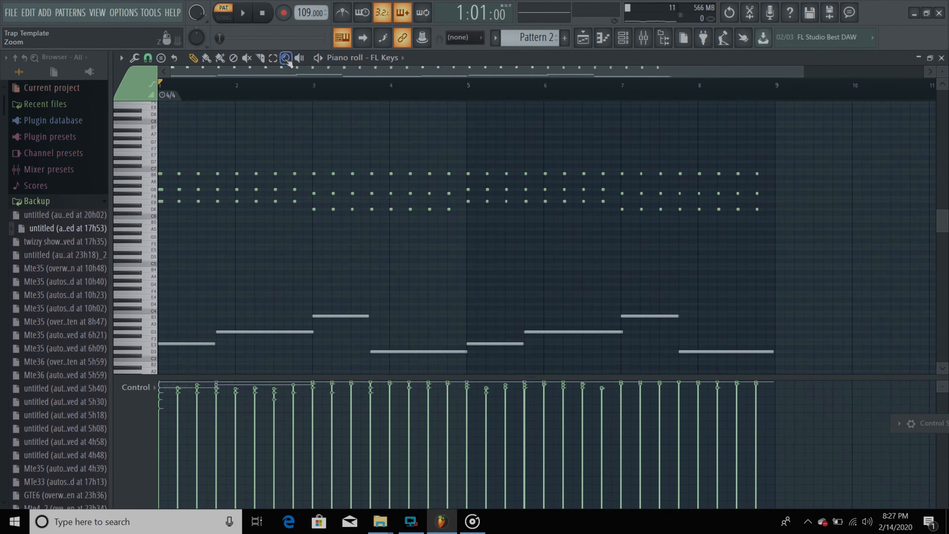
Examine the FL Keys melody notes in the piano roll while playing back Pattern 2
{"action": "left_click", "coordinate": [287, 59]}
{"action": "left_click", "coordinate": [196, 188]}
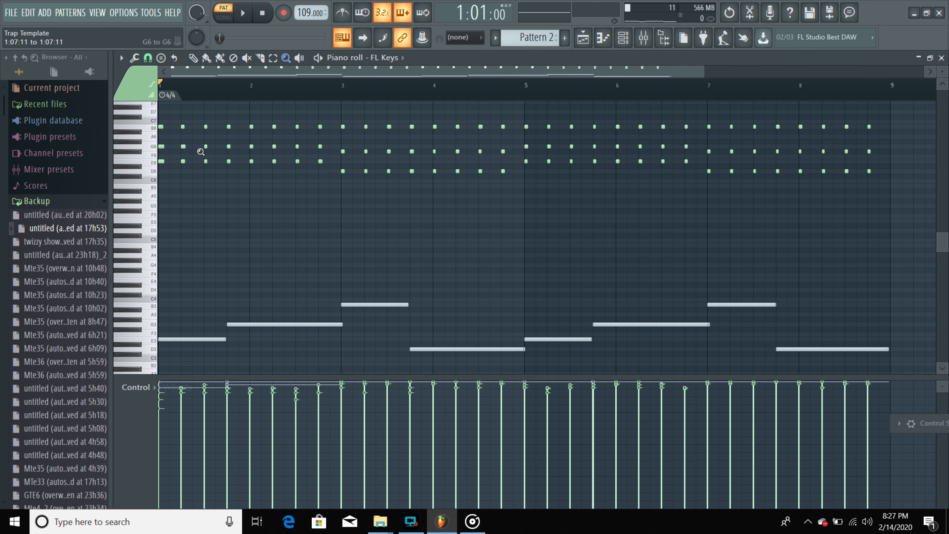
{"action": "key", "text": "space"}
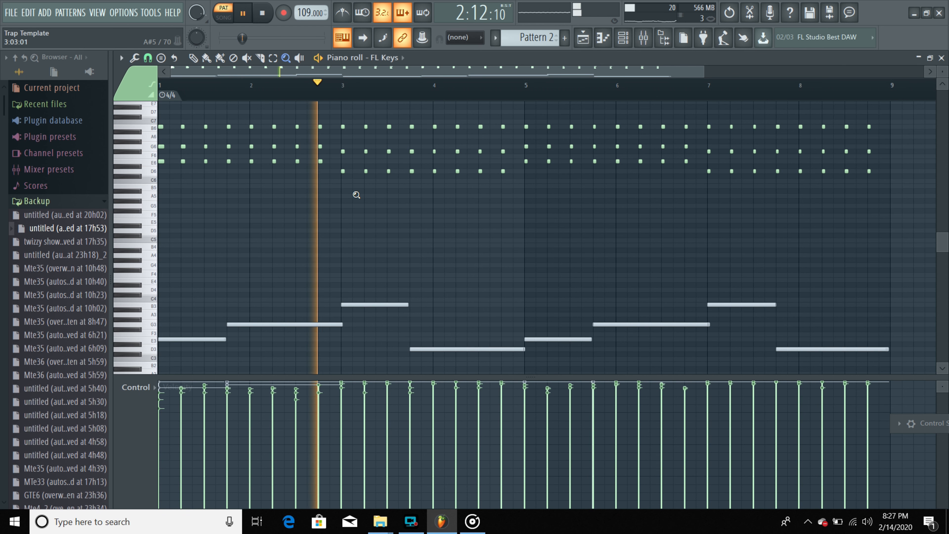
Open the EKramer FX Stereo effect on the PreMaster MS mixer track and review its Sensitivity, Delay, Size and Verb Mix controls
{"action": "left_click", "coordinate": [623, 37]}
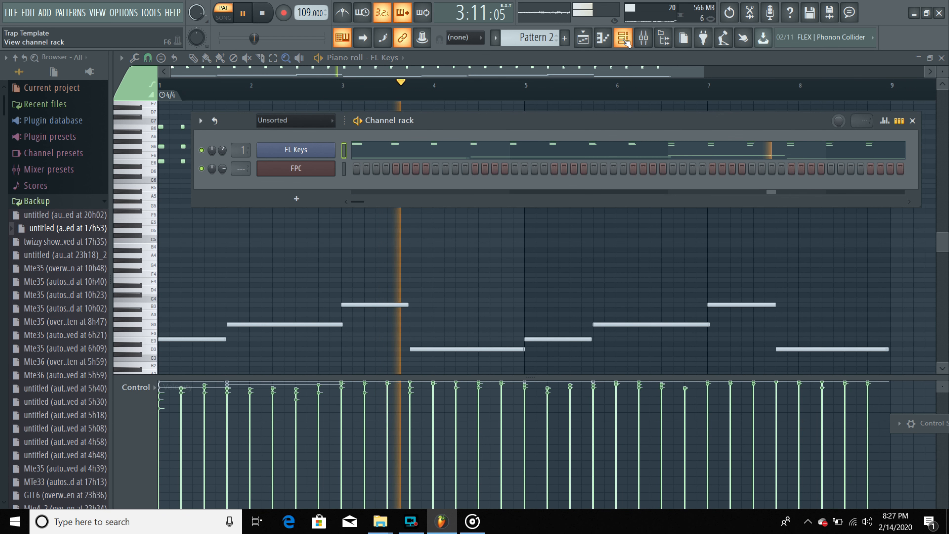
{"action": "left_click", "coordinate": [646, 40]}
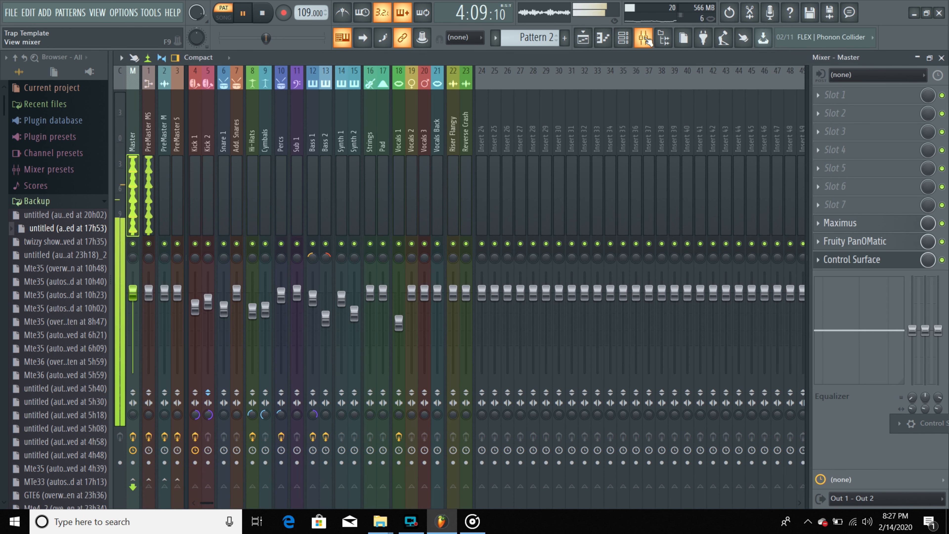
{"action": "left_click", "coordinate": [149, 183]}
{"action": "left_click", "coordinate": [858, 96]}
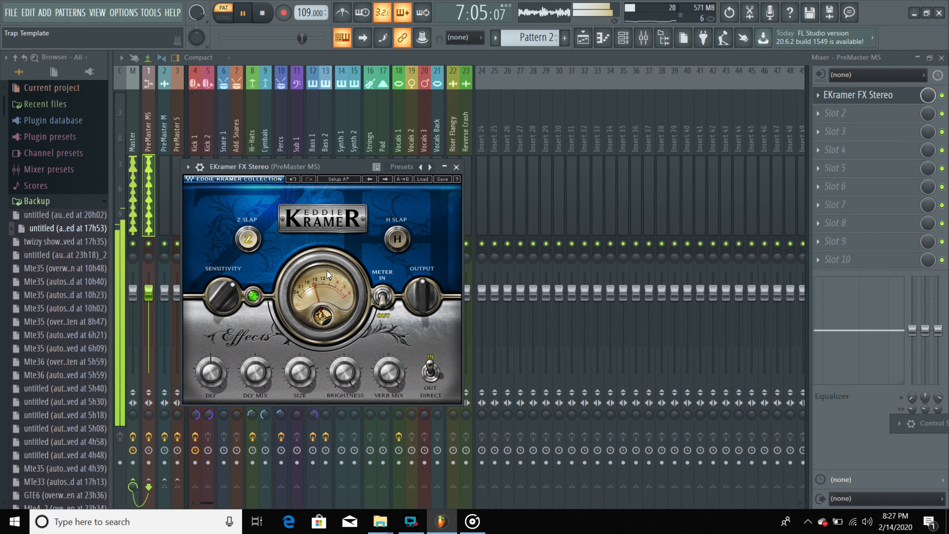
{"action": "left_click_drag", "start_coordinate": [215, 289], "coordinate": [214, 285]}
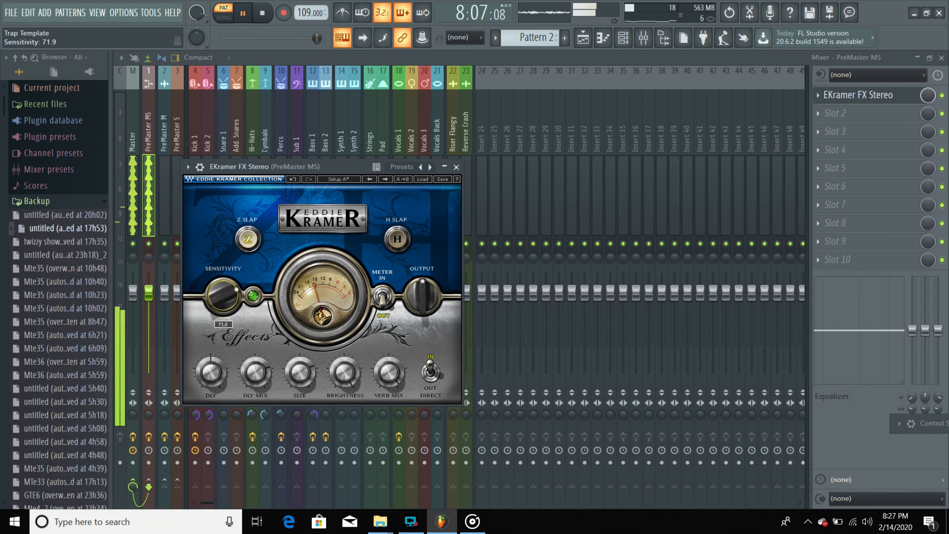
{"action": "left_click", "coordinate": [215, 384]}
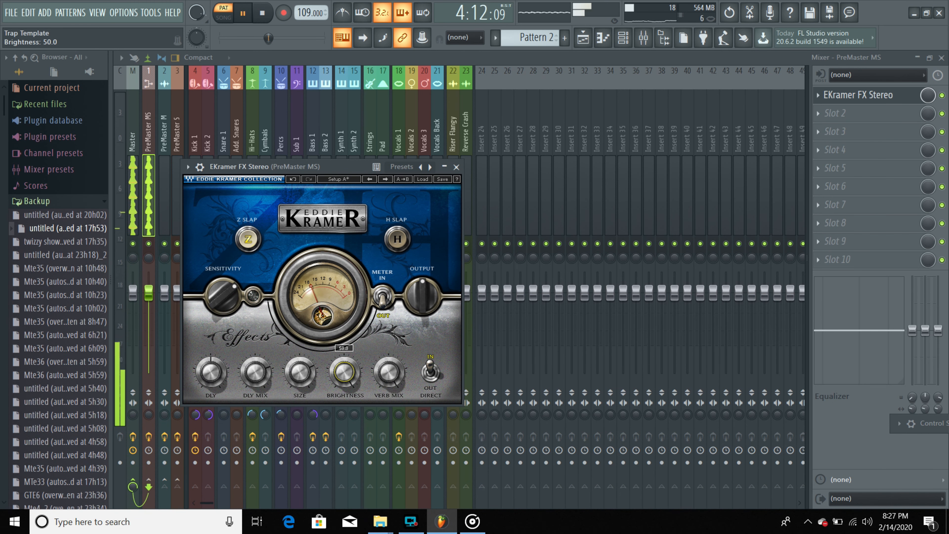
{"action": "left_click", "coordinate": [293, 384]}
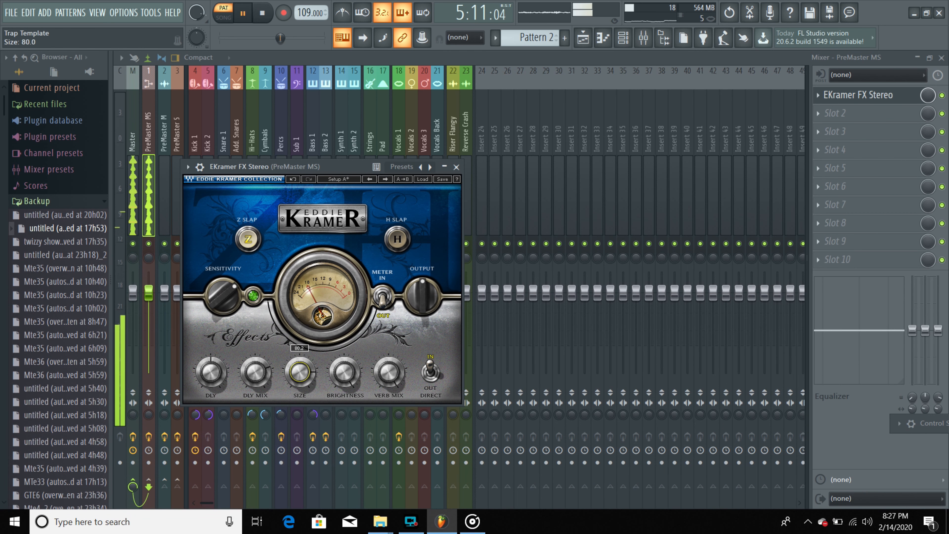
{"action": "left_click_drag", "start_coordinate": [386, 372], "coordinate": [368, 365]}
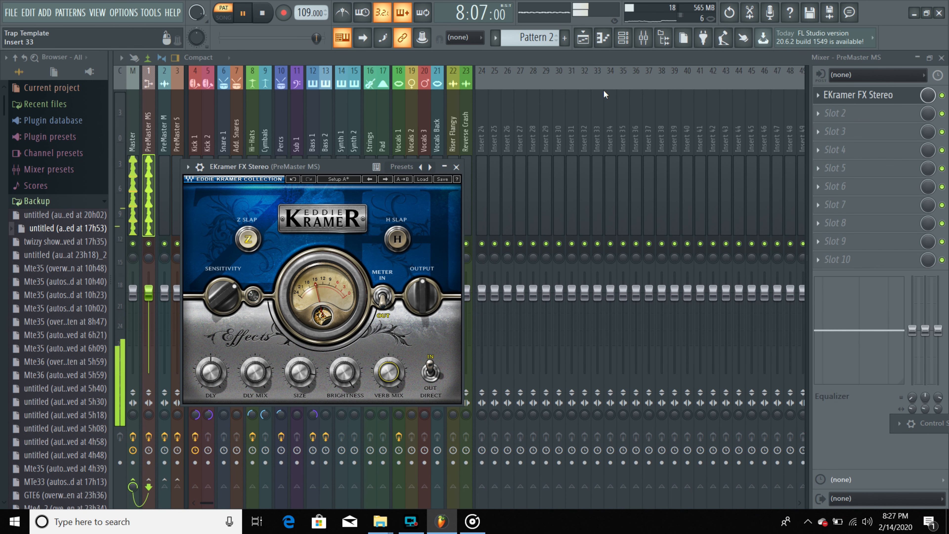
Open the piano roll of the FPC channel from the Channel rack
{"action": "left_click", "coordinate": [621, 42]}
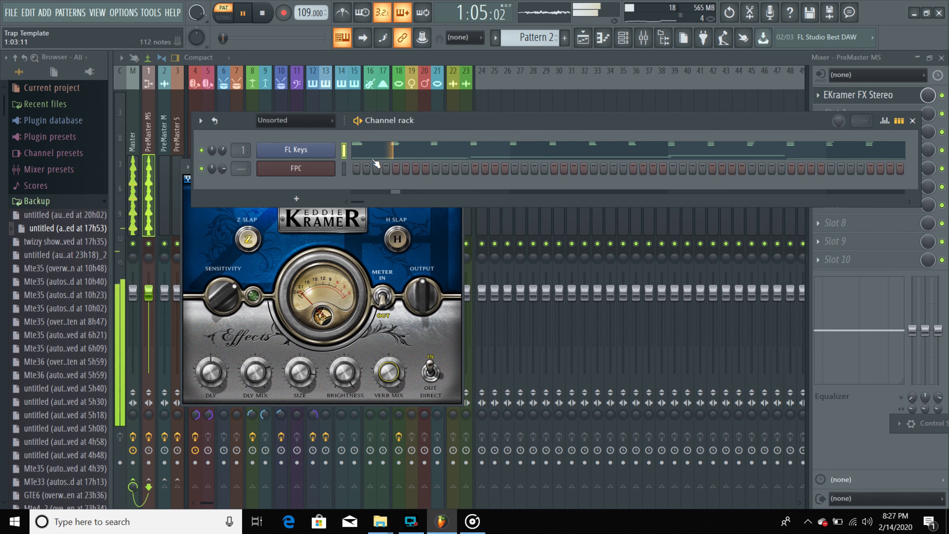
{"action": "right_click", "coordinate": [317, 171]}
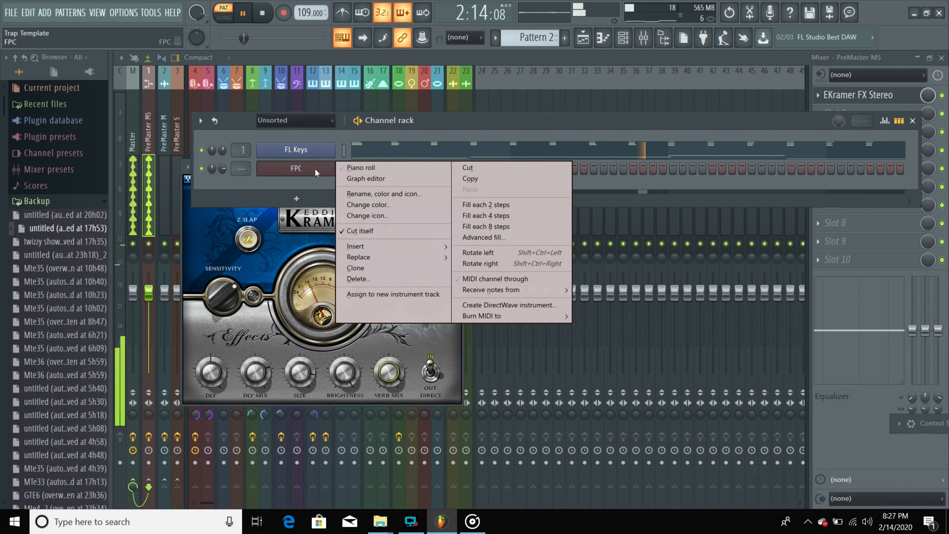
{"action": "left_click", "coordinate": [354, 169]}
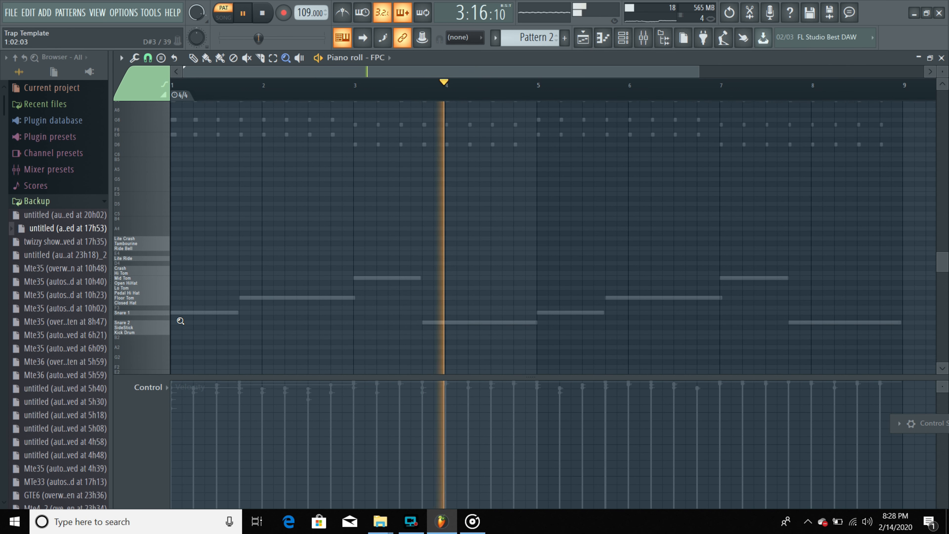
Draw a Kick Drum note at the start of bar 1 in the FPC piano roll and stop playback
{"action": "left_click_drag", "start_coordinate": [699, 72], "coordinate": [249, 80]}
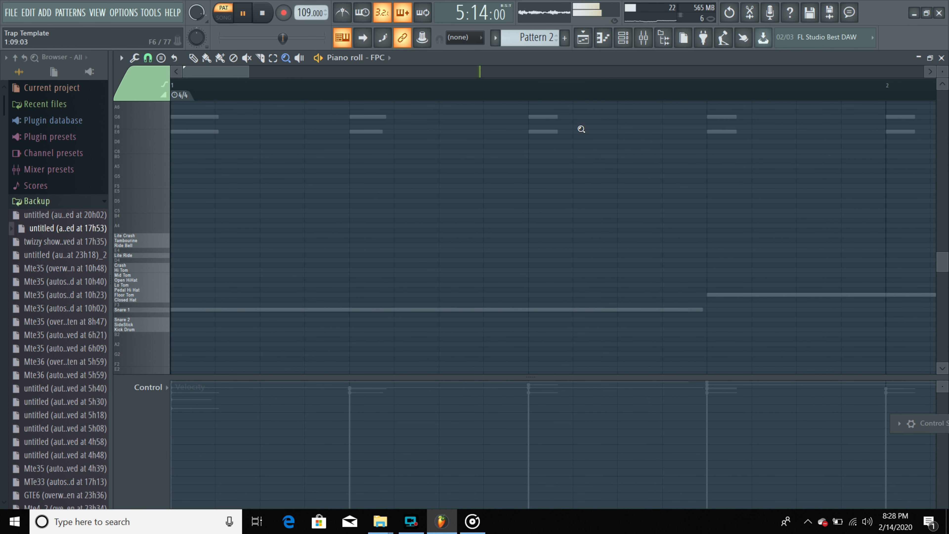
{"action": "left_click_drag", "start_coordinate": [943, 72], "coordinate": [944, 81]}
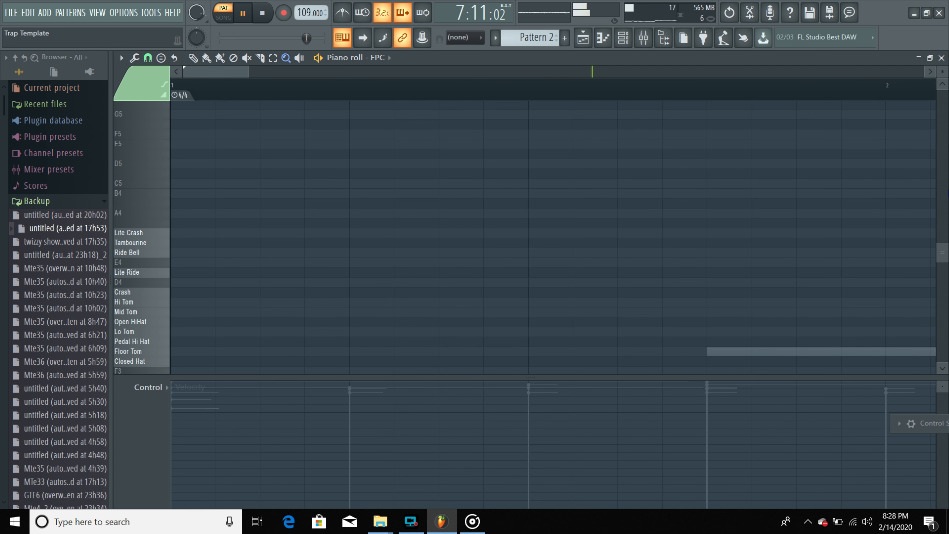
{"action": "left_click_drag", "start_coordinate": [942, 248], "coordinate": [943, 286]}
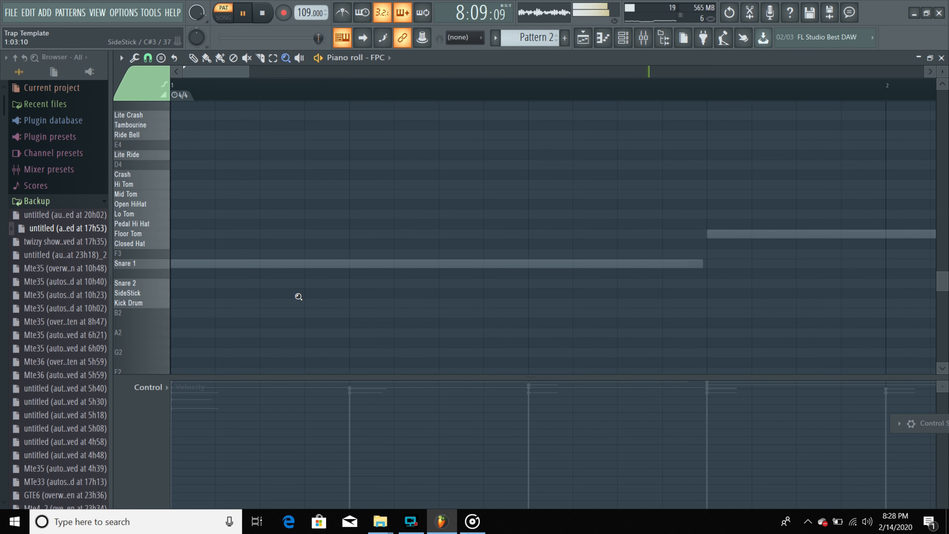
{"action": "right_click", "coordinate": [188, 303]}
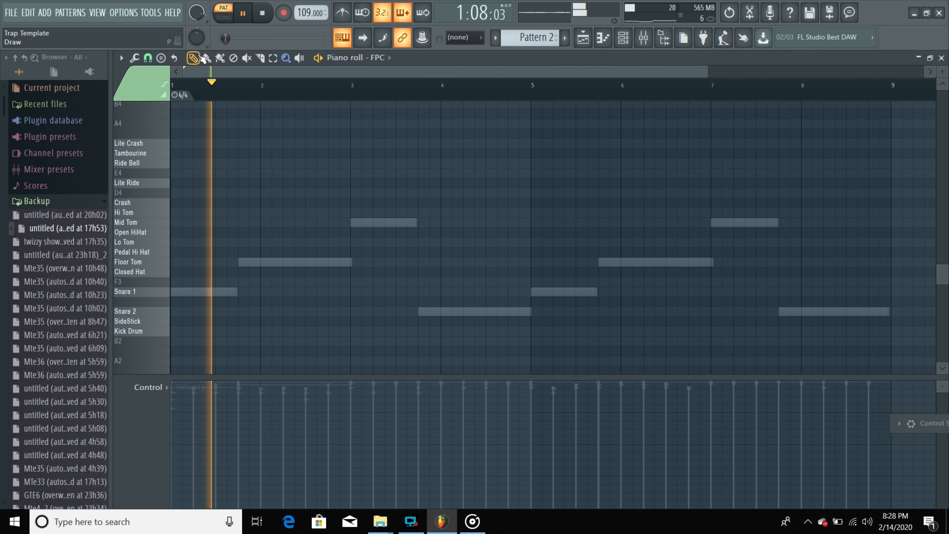
{"action": "left_click", "coordinate": [175, 332]}
{"action": "key", "text": "space"}
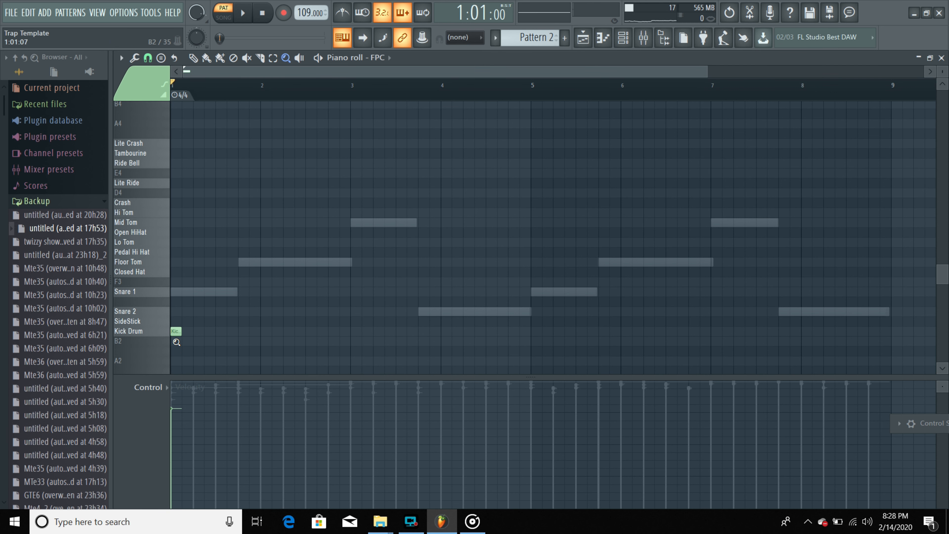
Draw Kick Drum notes at 1:13, 2:03, 2:05 and 2:13, and duplicate the two-bar kick pattern into bars 3 and 4
{"action": "scroll", "coordinate": [177, 343], "scroll_direction": "up", "scroll_amount": 2}
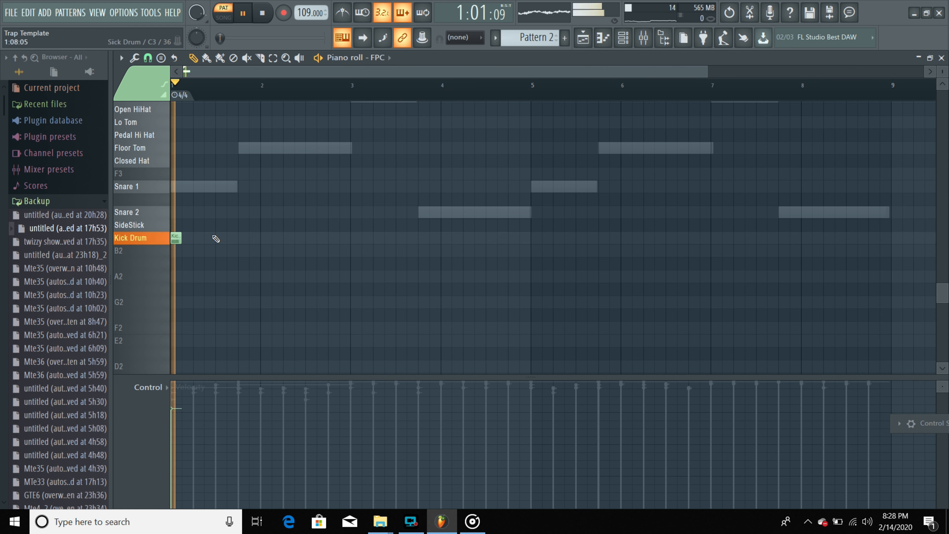
{"action": "left_click", "coordinate": [242, 238]}
{"action": "key", "text": "space"}
{"action": "key", "text": "space"}
{"action": "left_click", "coordinate": [285, 240]}
{"action": "left_click", "coordinate": [296, 240]}
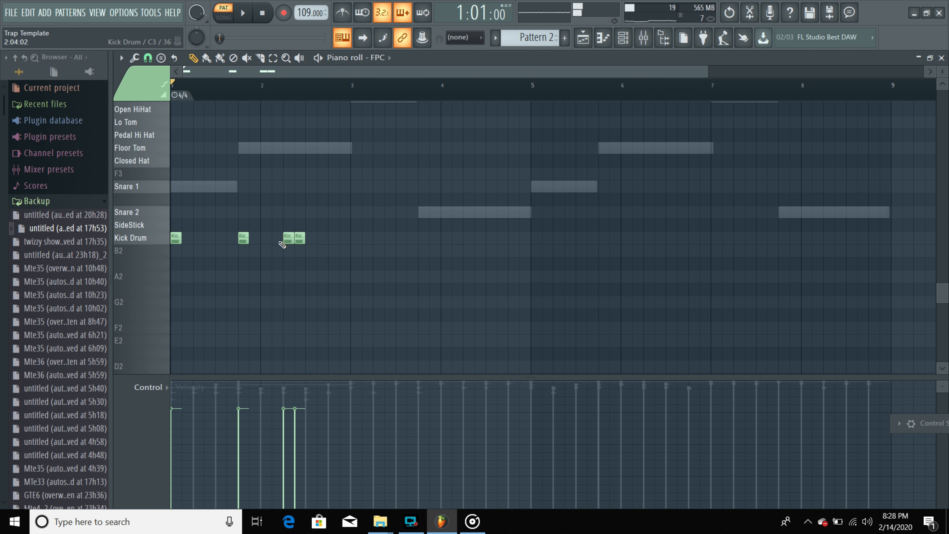
{"action": "key", "text": "space"}
{"action": "right_click", "coordinate": [301, 241]}
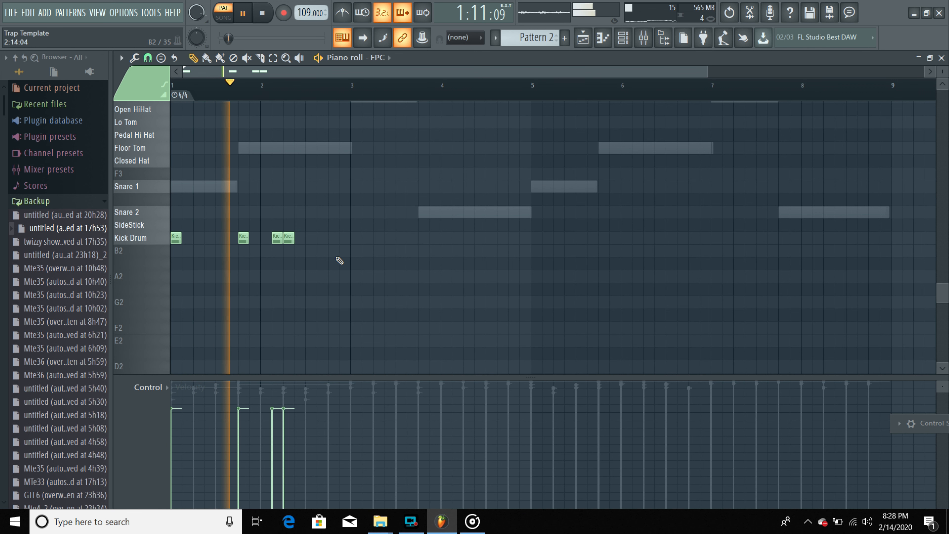
{"action": "left_click", "coordinate": [334, 241]}
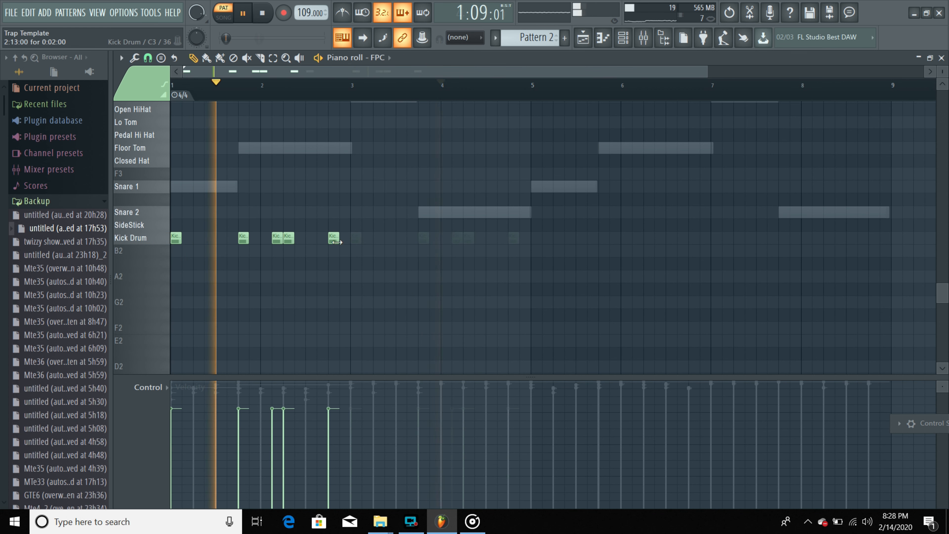
{"action": "left_click", "coordinate": [357, 242]}
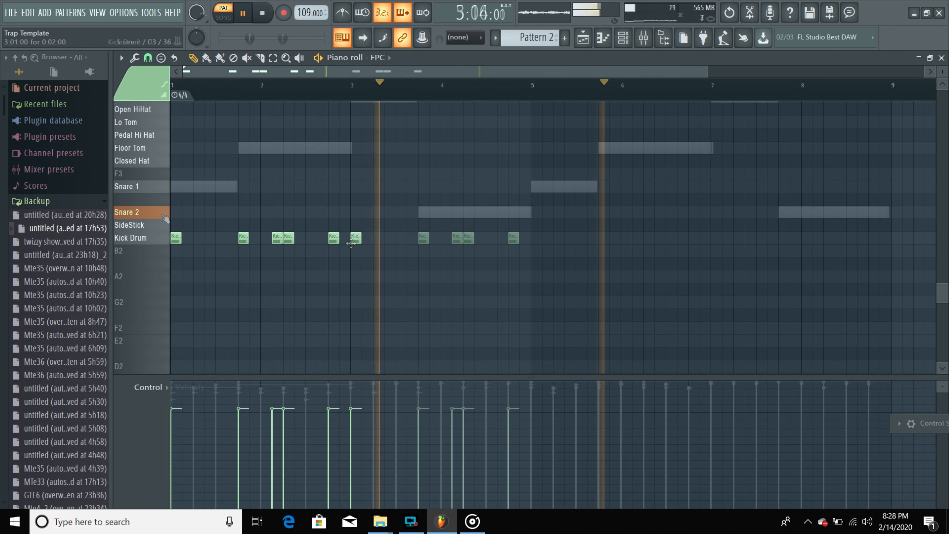
Draw Snare 1 notes on the third beat of each of bars 1 to 4, checking the rhythm with playback
{"action": "left_click", "coordinate": [160, 189]}
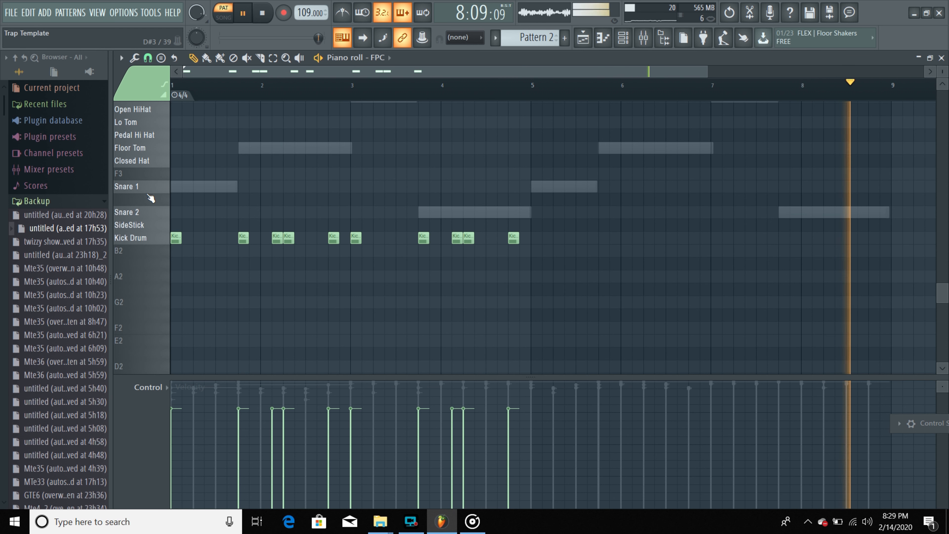
{"action": "left_click", "coordinate": [220, 187]}
{"action": "key", "text": "space"}
{"action": "key", "text": "space"}
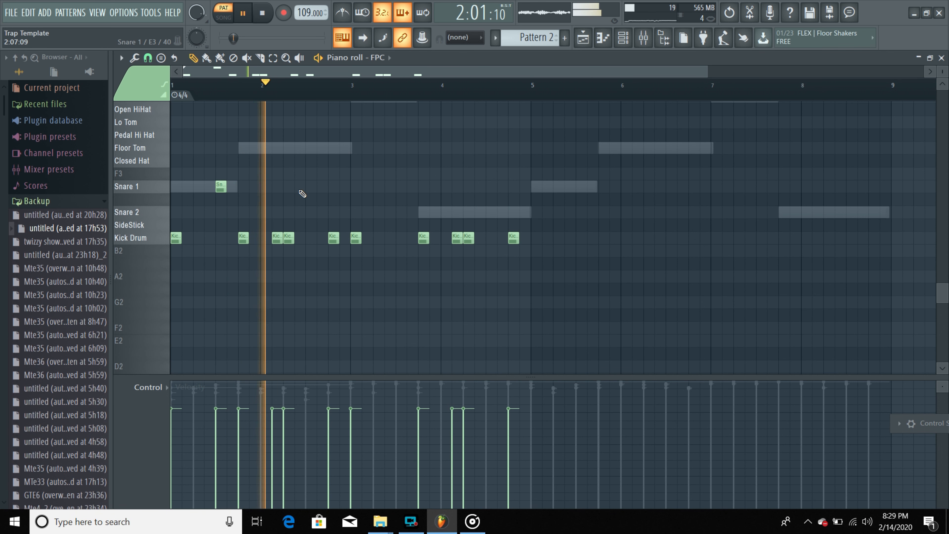
{"action": "left_click", "coordinate": [307, 187]}
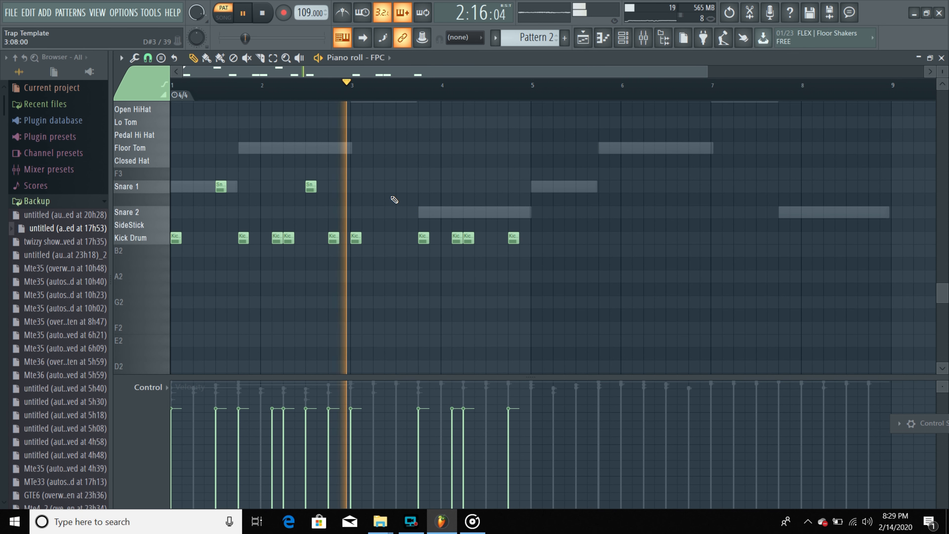
{"action": "left_click", "coordinate": [398, 186]}
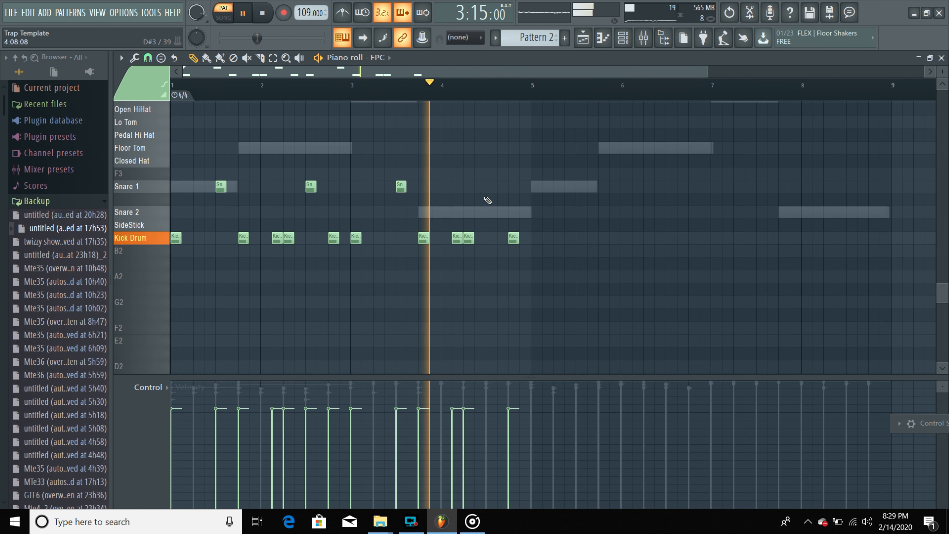
{"action": "left_click", "coordinate": [488, 186]}
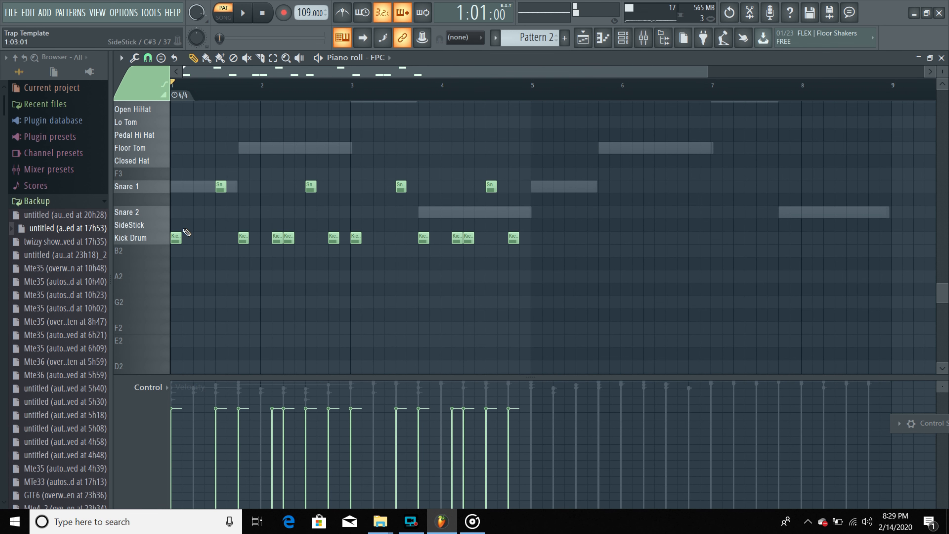
Place SideStick notes at 1:09, 1:15, 2:09 and 3:15, and raise the 1:15 note's velocity to 89%
{"action": "left_click", "coordinate": [311, 225]}
{"action": "left_click", "coordinate": [400, 225]}
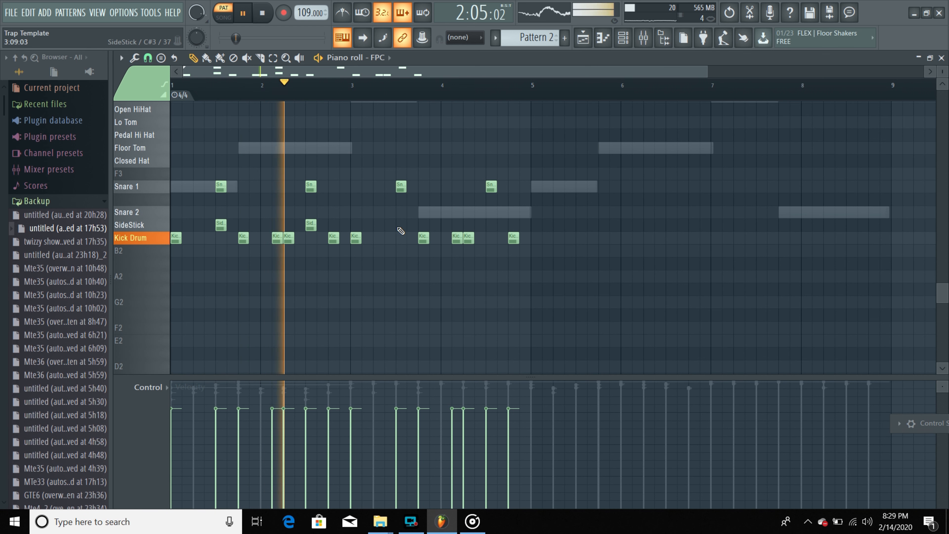
{"action": "key", "text": "space"}
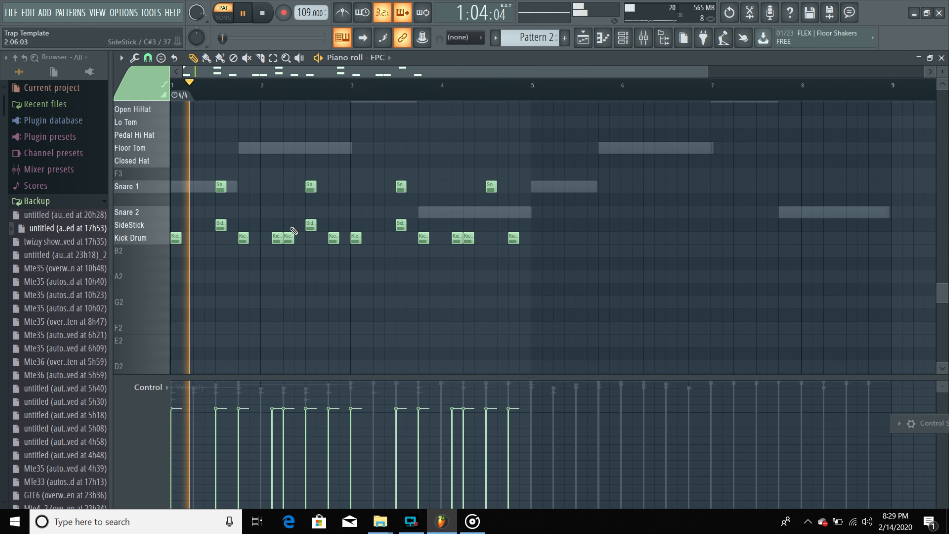
{"action": "left_click", "coordinate": [266, 225]}
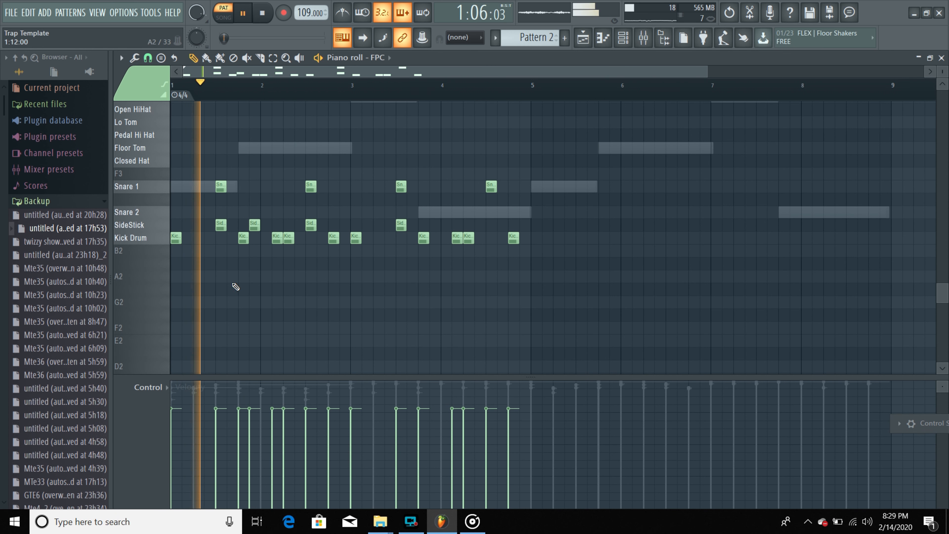
{"action": "left_click", "coordinate": [251, 389]}
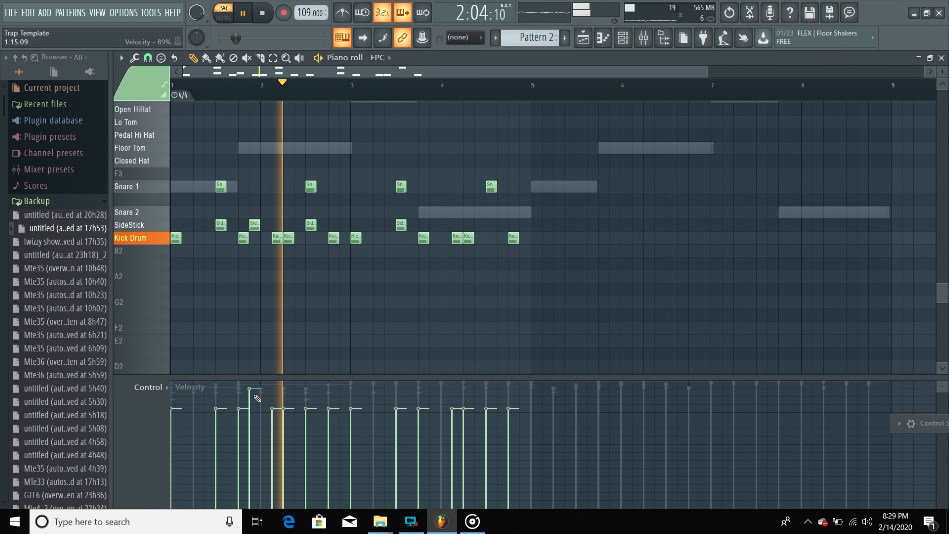
{"action": "left_click_drag", "start_coordinate": [400, 228], "coordinate": [436, 230]}
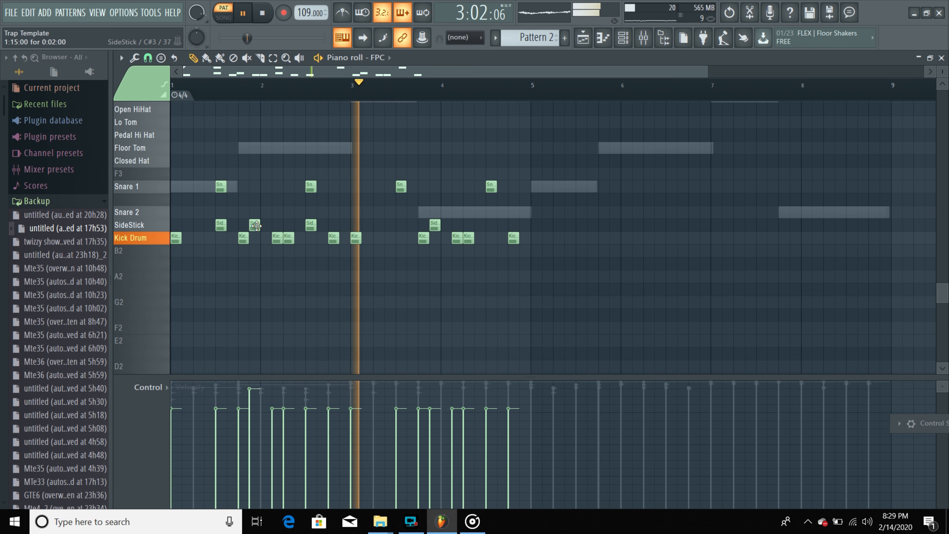
Change the 1:15 SideStick note into a Kick Drum note and replay the pattern from the start
{"action": "left_click", "coordinate": [255, 238]}
{"action": "key", "text": "space"}
{"action": "key", "text": "space"}
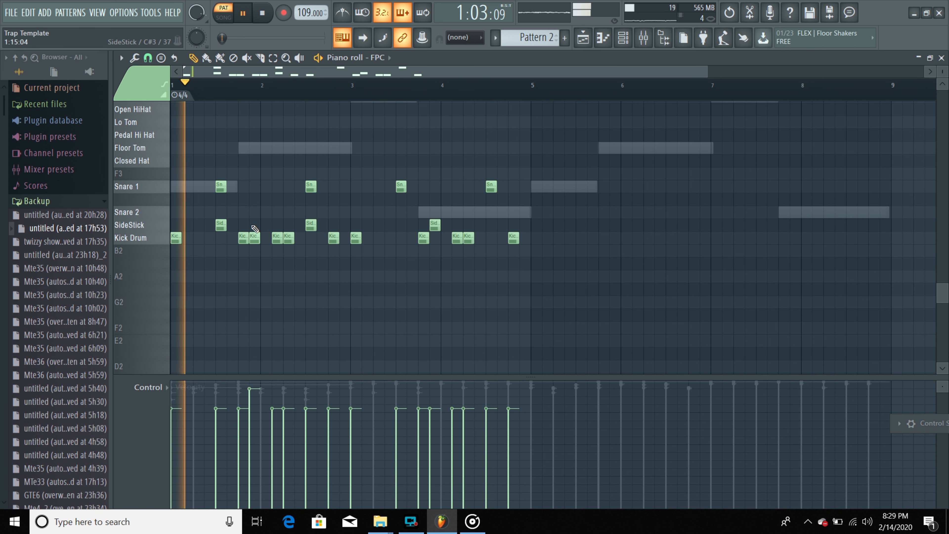
Try a SideStick note at the start of bar 2 with and without the 1:15 kick, and delete it
{"action": "left_click", "coordinate": [266, 224]}
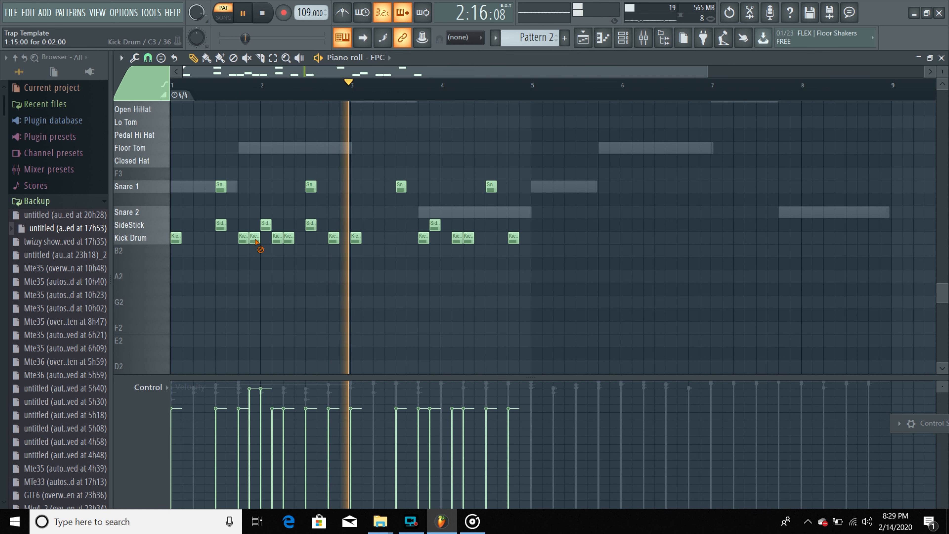
{"action": "key", "text": "space"}
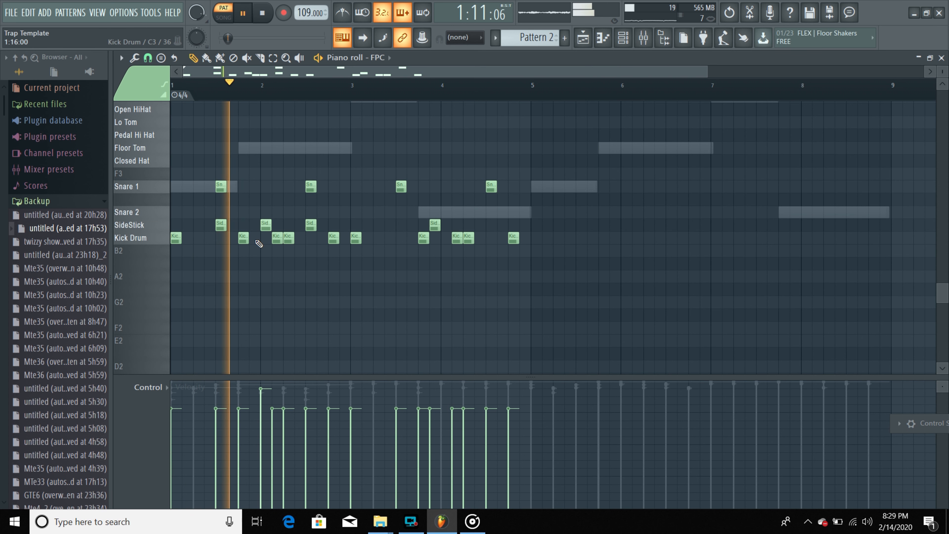
{"action": "key", "text": "space"}
{"action": "key", "text": "space"}
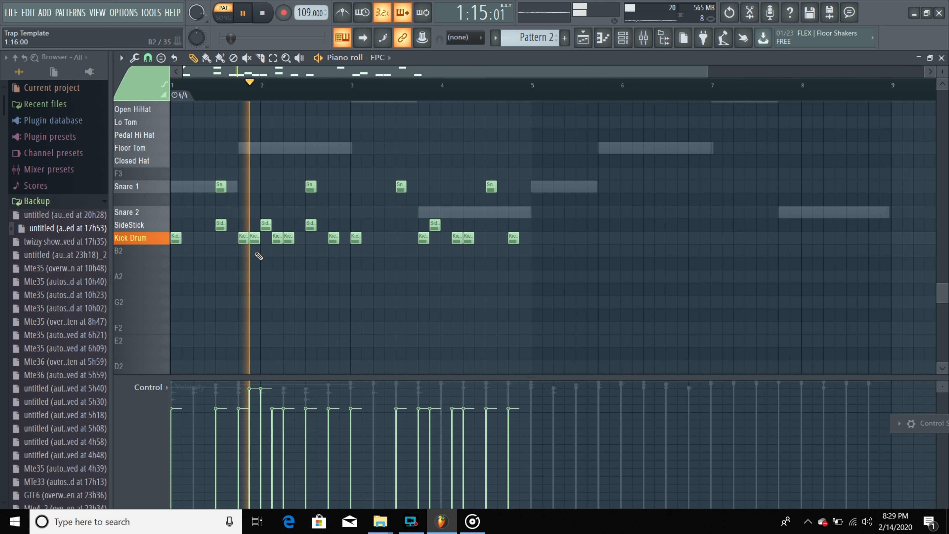
{"action": "key", "text": "space"}
{"action": "right_click", "coordinate": [265, 226]}
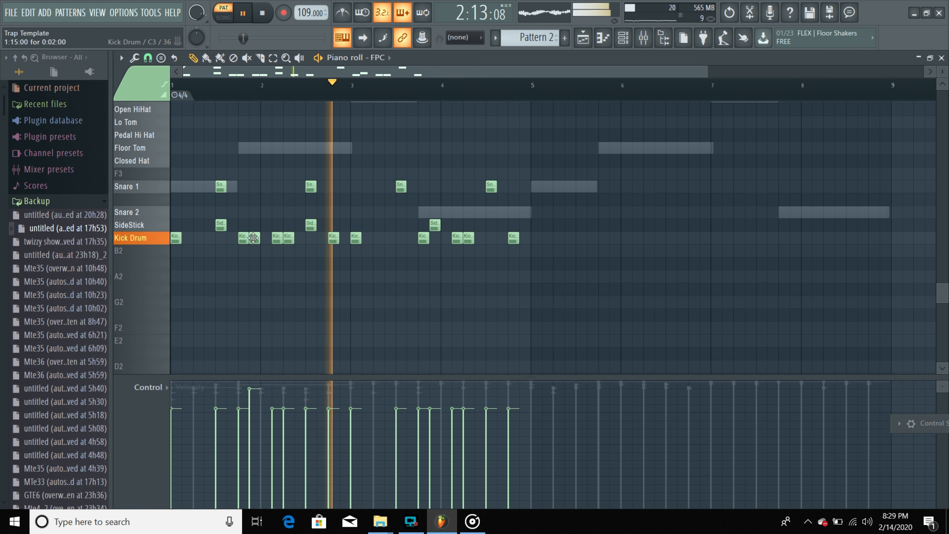
Lower the velocity of the 1:15 Kick Drum note to match the other drum notes
{"action": "left_click_drag", "start_coordinate": [241, 399], "coordinate": [254, 414]}
{"action": "key", "text": "space"}
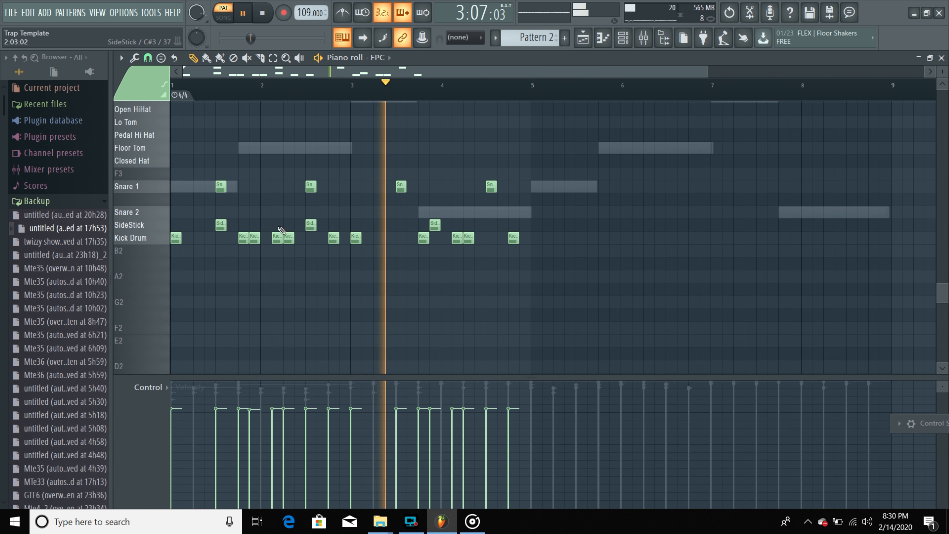
Add a SideStick note at 2:15 and move the 3:15 SideStick note down to the Kick Drum row
{"action": "left_click", "coordinate": [346, 225]}
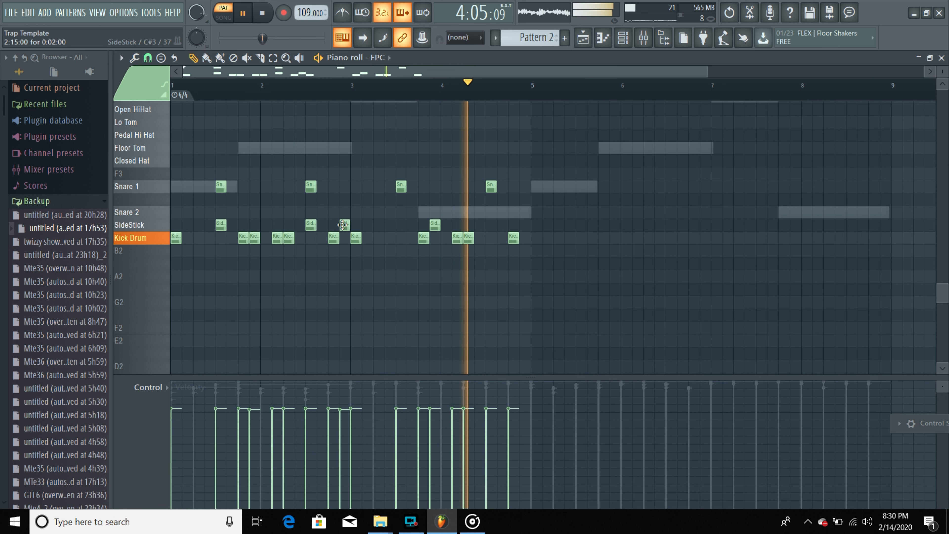
{"action": "left_click_drag", "start_coordinate": [433, 227], "coordinate": [430, 243]}
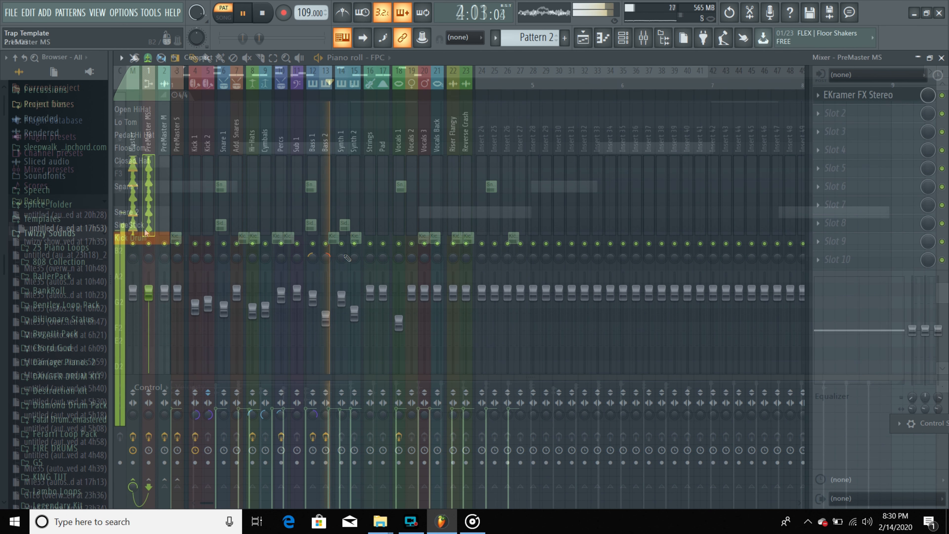
Show the Channel rack, try routing FPC to mixer track 2, and return it to no assigned track
{"action": "left_click", "coordinate": [623, 37]}
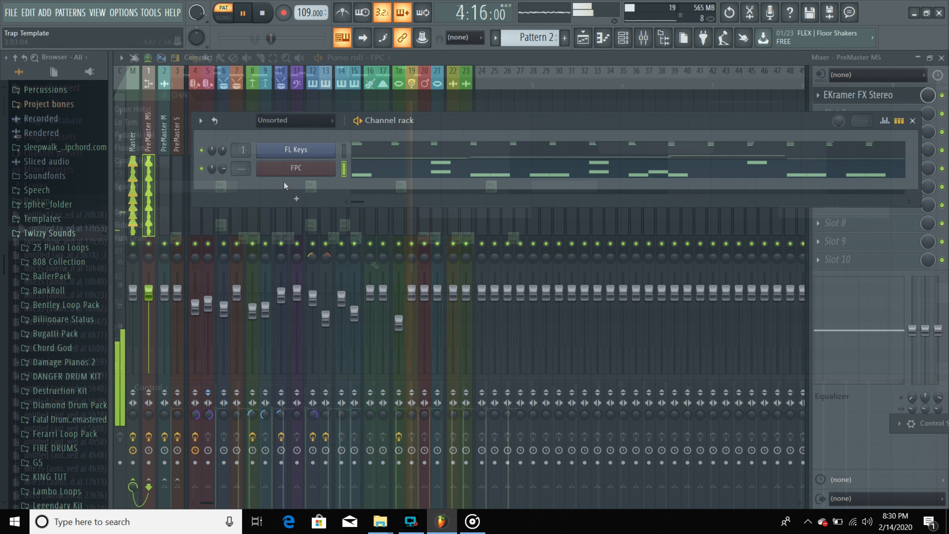
{"action": "left_click_drag", "start_coordinate": [241, 168], "coordinate": [241, 160]}
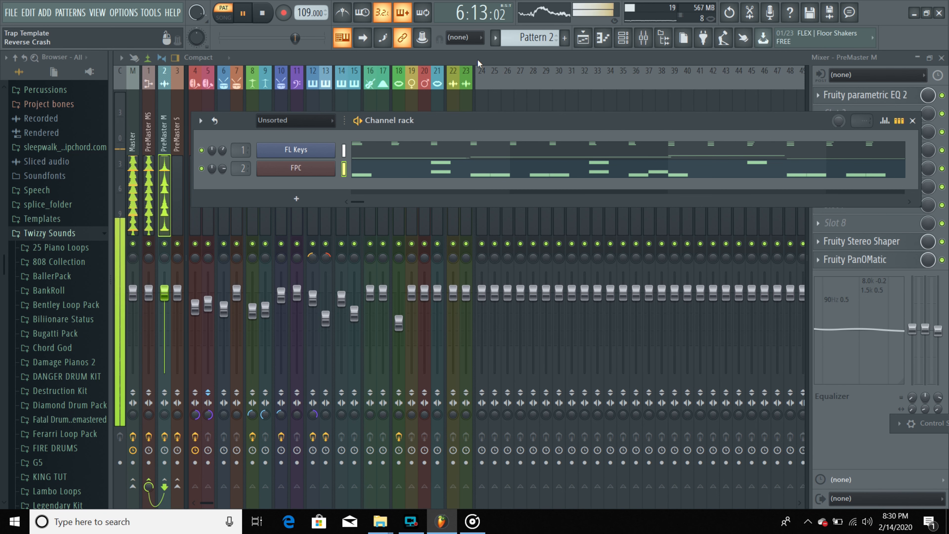
{"action": "left_click_drag", "start_coordinate": [239, 168], "coordinate": [240, 163]}
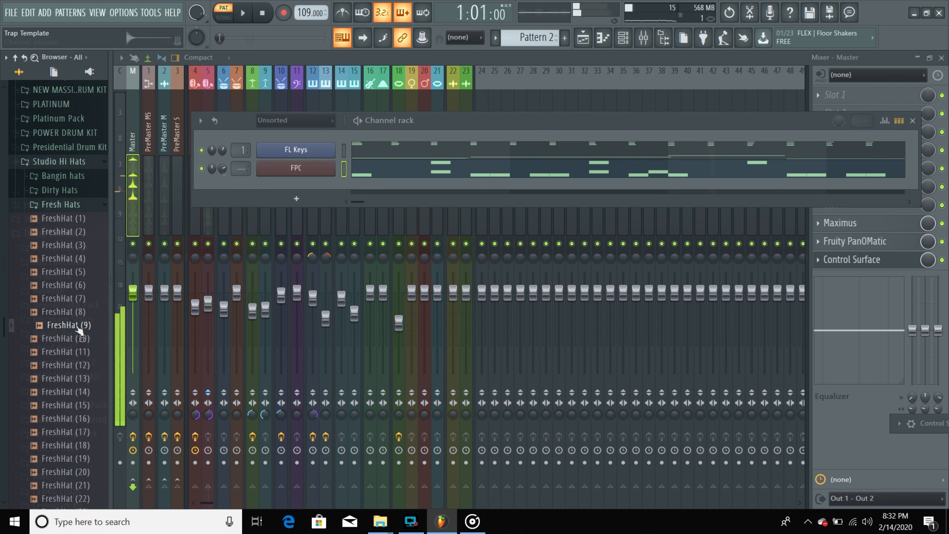
Load the FreshHat (9) sample from the Fresh Hats folder into a new channel and move its window below the Channel rack
{"action": "right_click", "coordinate": [77, 329]}
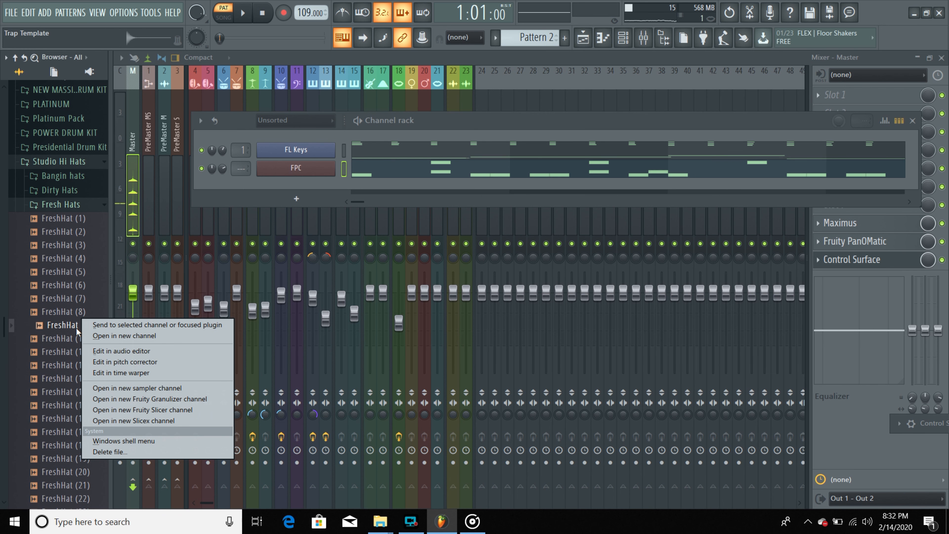
{"action": "left_click", "coordinate": [93, 336]}
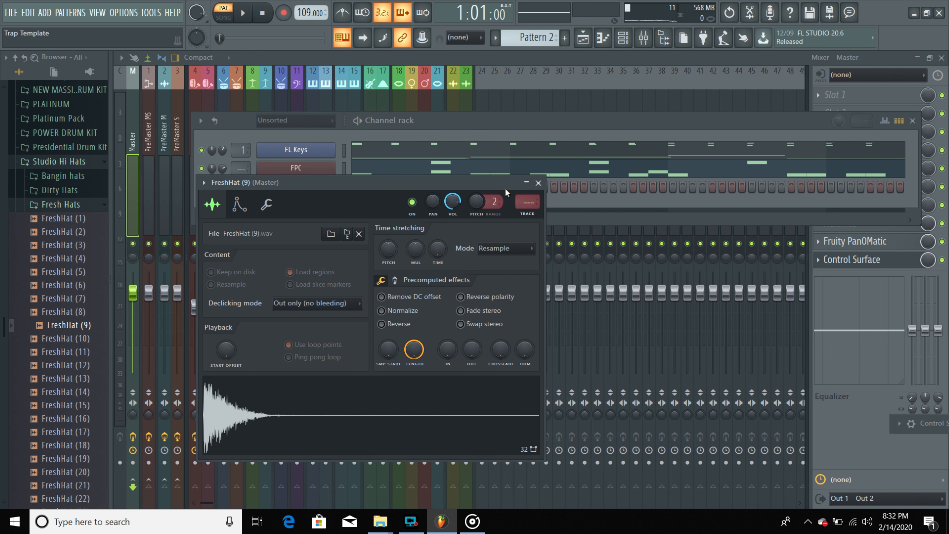
{"action": "left_click_drag", "start_coordinate": [333, 176], "coordinate": [355, 283]}
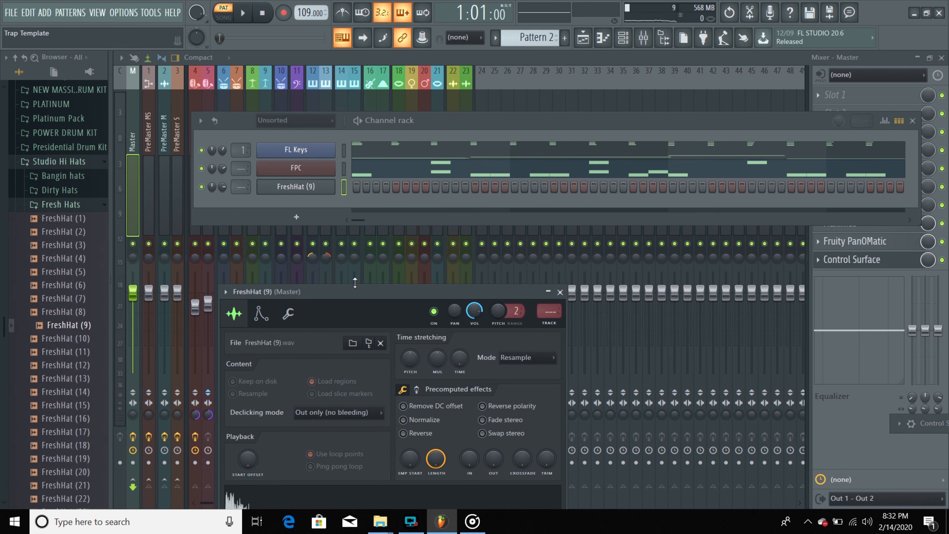
Mute the FPC and FL Keys channels and turn both back on
{"action": "left_click", "coordinate": [202, 168]}
{"action": "left_click", "coordinate": [201, 150]}
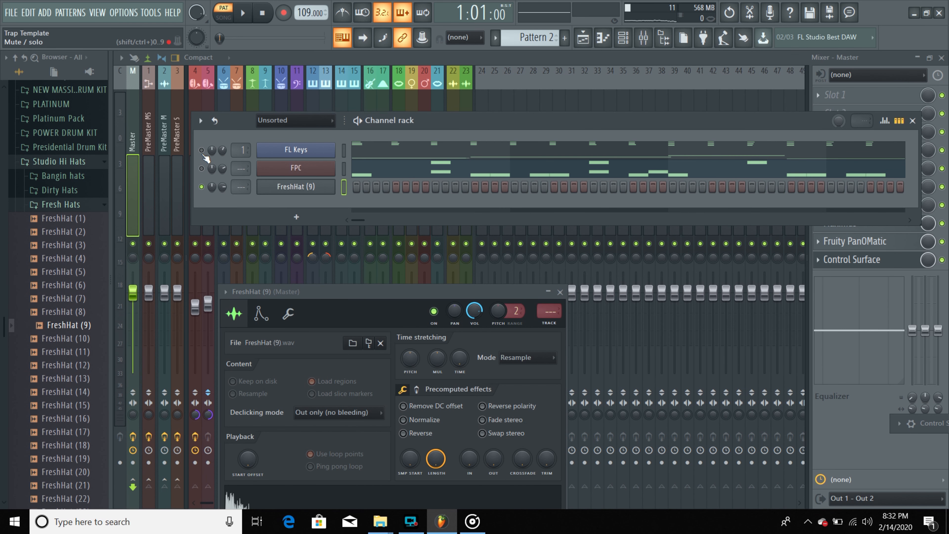
{"action": "left_click", "coordinate": [201, 168]}
{"action": "left_click", "coordinate": [201, 150]}
Fill every 2 steps of the FreshHat (9) channel and adjust its channel volume during playback
{"action": "right_click", "coordinate": [323, 189]}
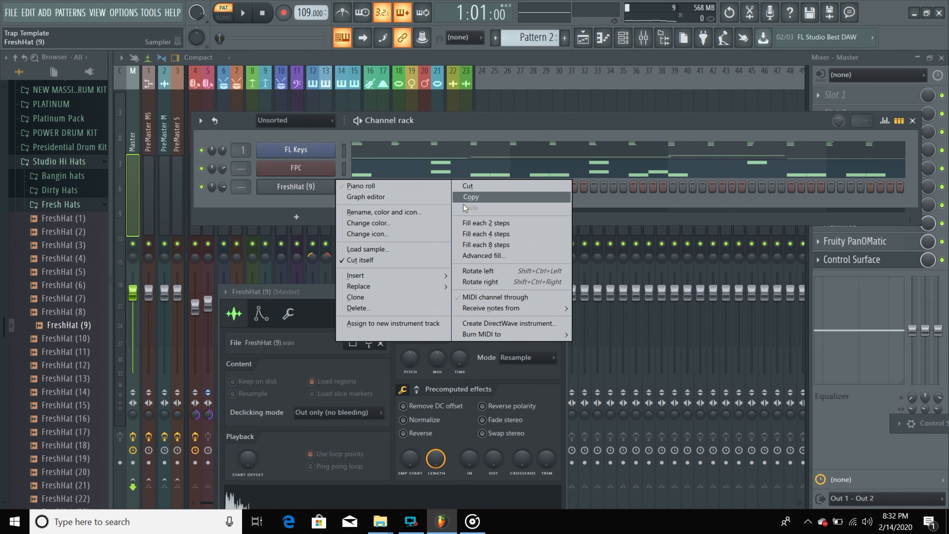
{"action": "left_click", "coordinate": [466, 223]}
{"action": "key", "text": "space"}
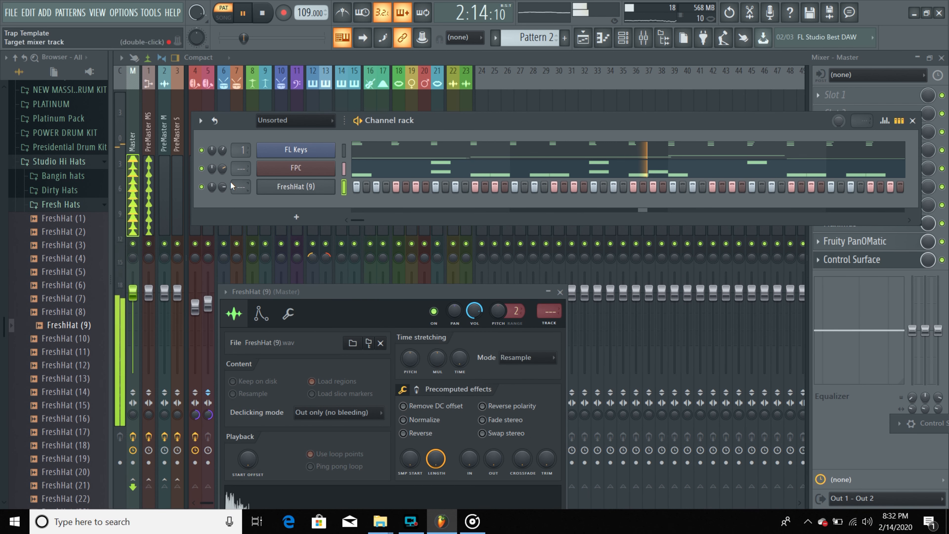
{"action": "left_click_drag", "start_coordinate": [222, 186], "coordinate": [222, 166]}
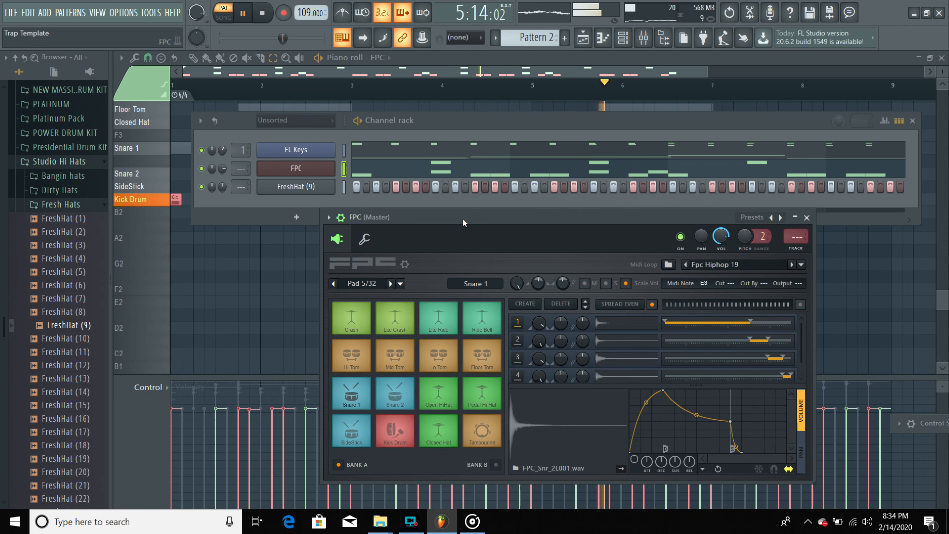
Bring the Channel rack in front of the FPC window and open the FL Keys plugin
{"action": "left_click", "coordinate": [255, 209]}
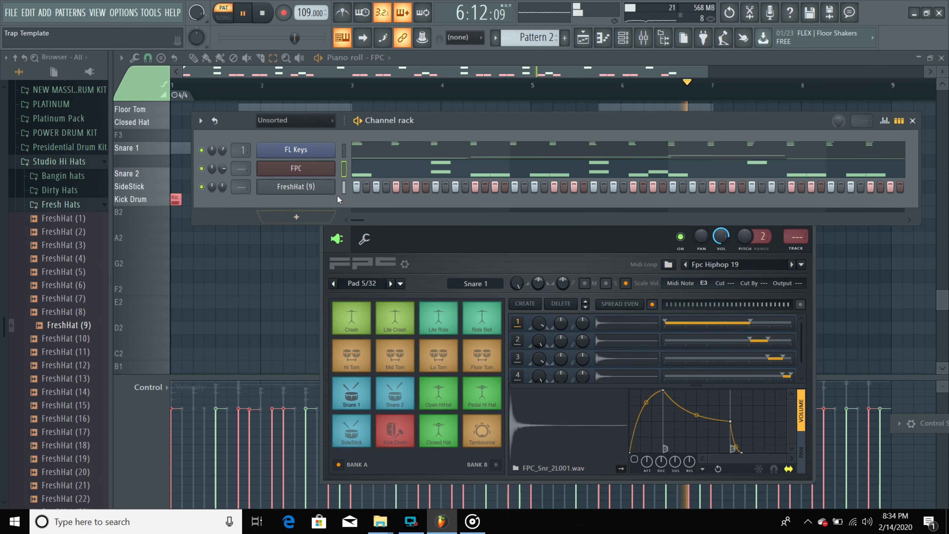
{"action": "left_click", "coordinate": [278, 149]}
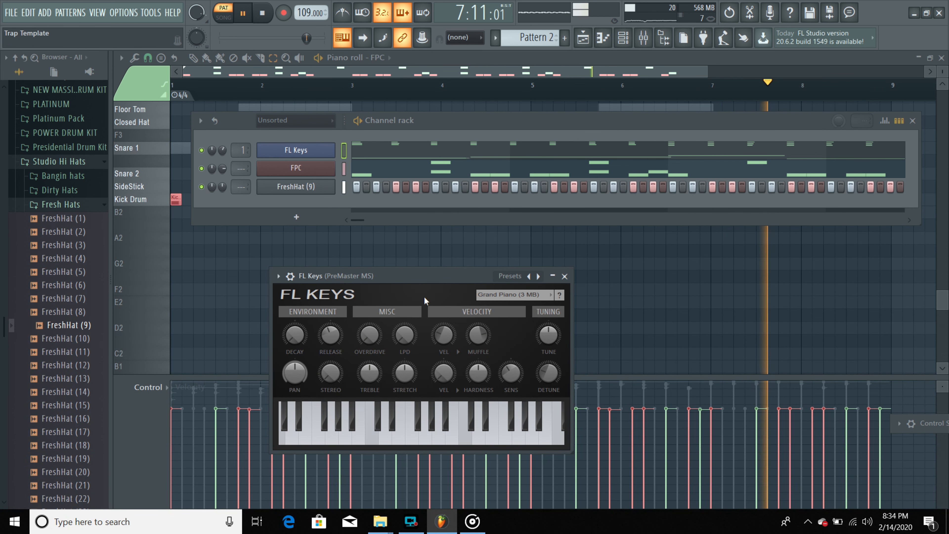
Show the mixer and load Fruity Compressor into effect slot 2 of the PreMaster MS track
{"action": "left_click", "coordinate": [649, 38]}
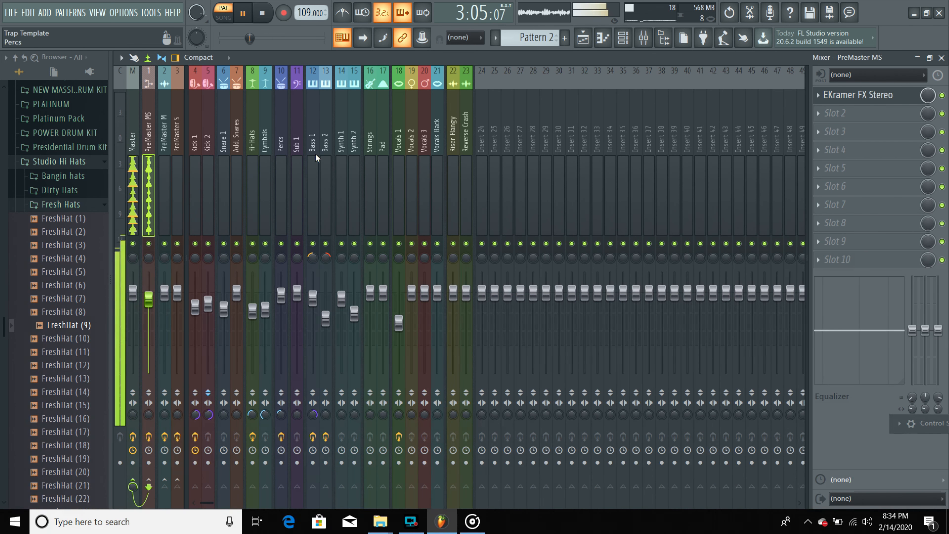
{"action": "left_click", "coordinate": [873, 95]}
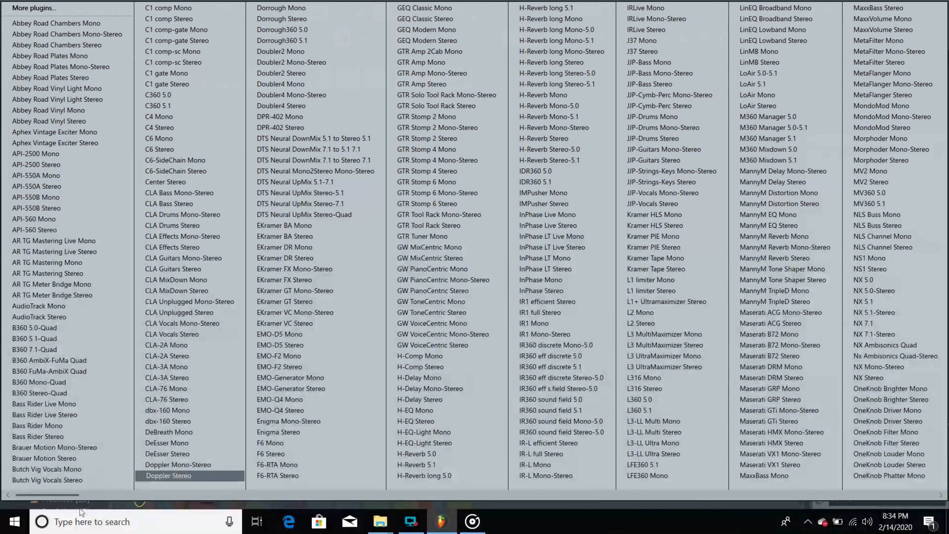
{"action": "left_click_drag", "start_coordinate": [73, 496], "coordinate": [929, 496]}
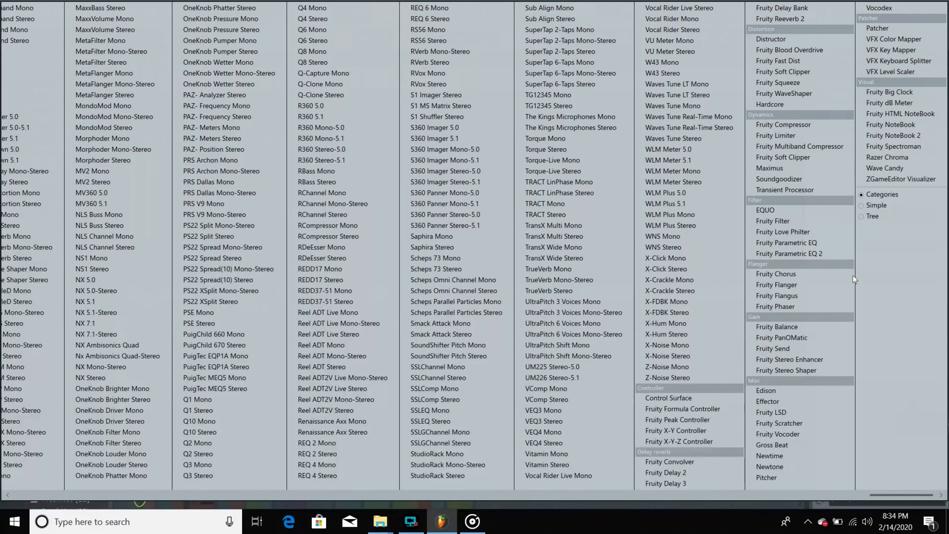
{"action": "left_click", "coordinate": [787, 127]}
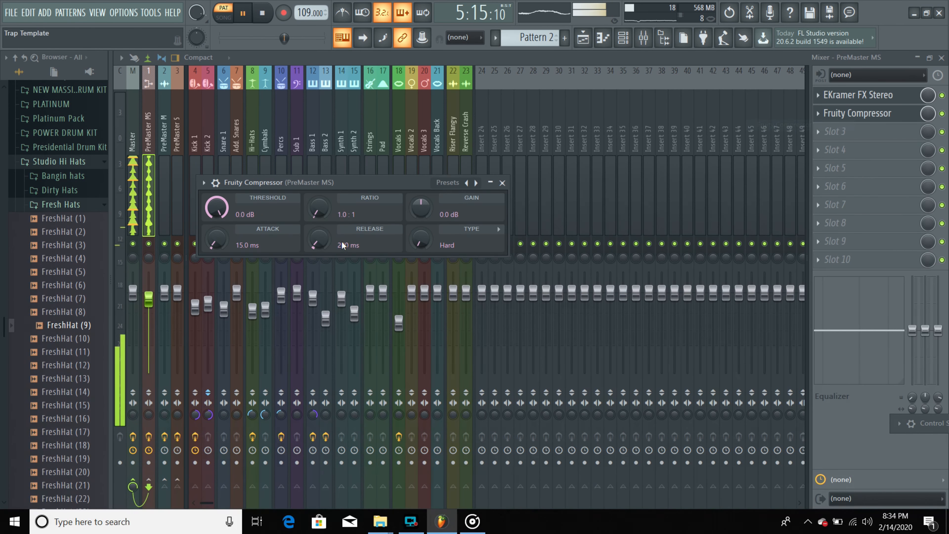
Set the Fruity Compressor's attack to 29.1 ms, threshold to about -31.9 dB and ratio to 1.3:1
{"action": "left_click_drag", "start_coordinate": [216, 240], "coordinate": [224, 248]}
{"action": "left_click_drag", "start_coordinate": [216, 208], "coordinate": [216, 229]}
{"action": "left_click_drag", "start_coordinate": [317, 213], "coordinate": [317, 210]}
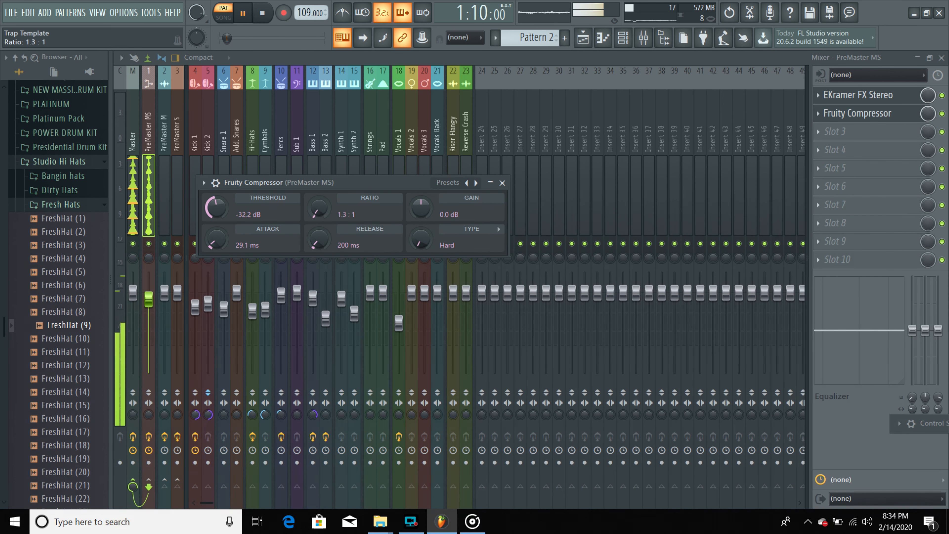
{"action": "scroll", "coordinate": [234, 215], "scroll_direction": "up", "scroll_amount": 1}
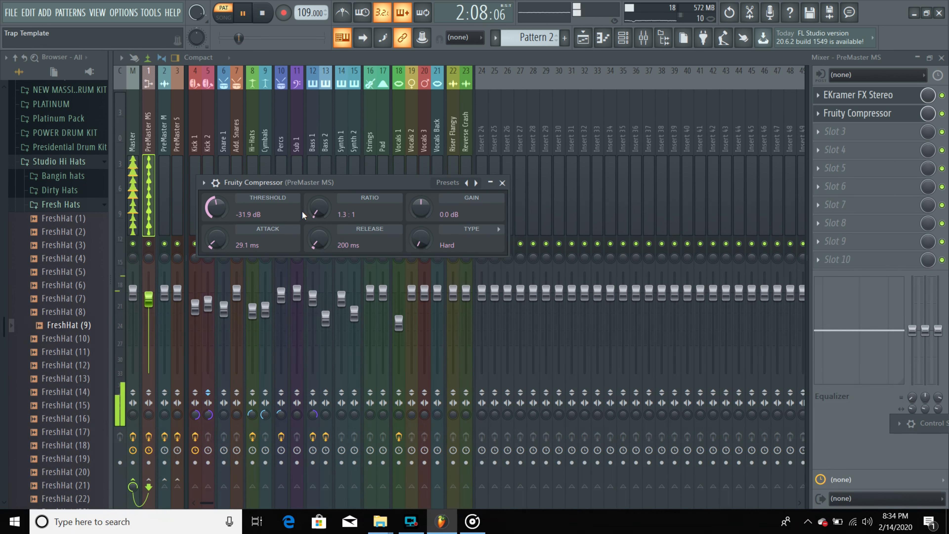